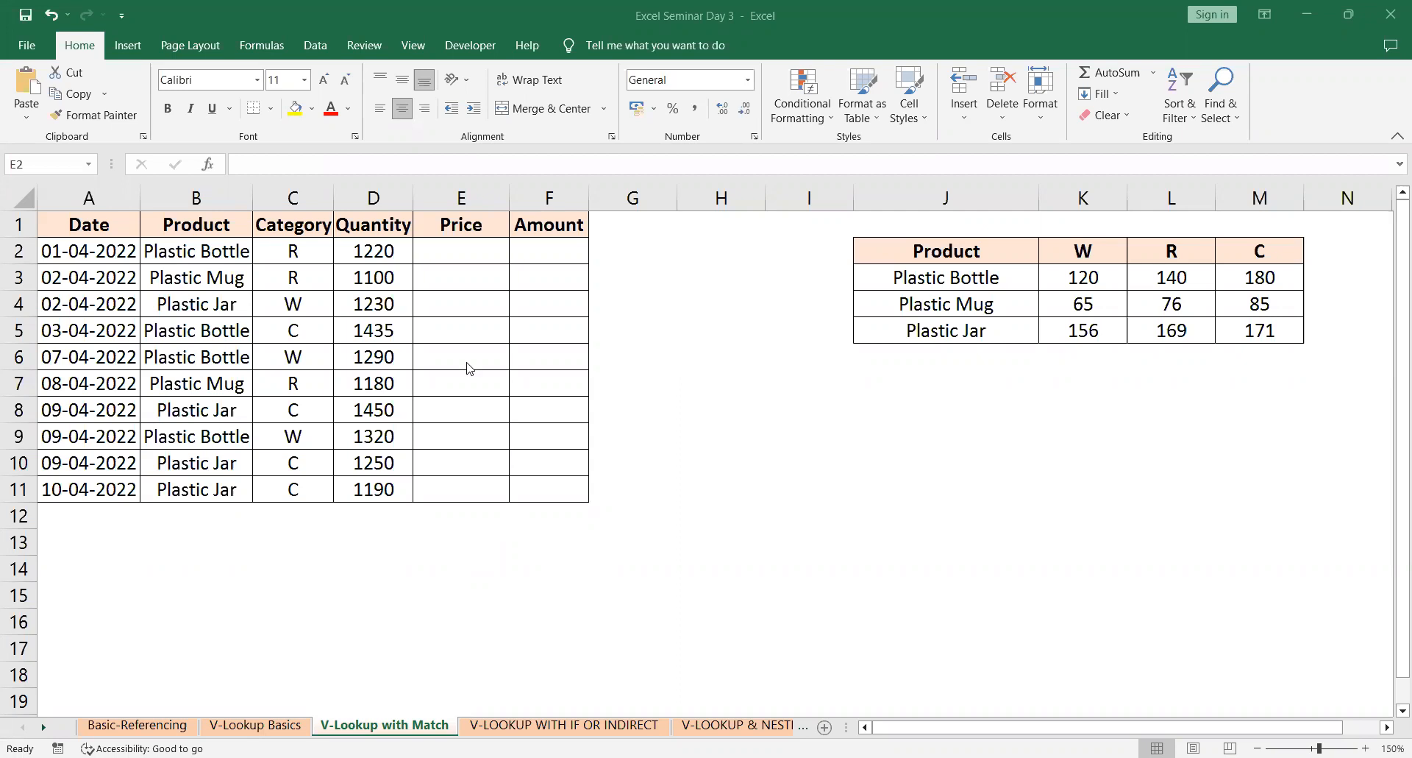
- Start a VLOOKUP formula in the first Price cell, E2, with lookup value B2 and absolute table range $J$3:$M$5
left_click(462, 248)
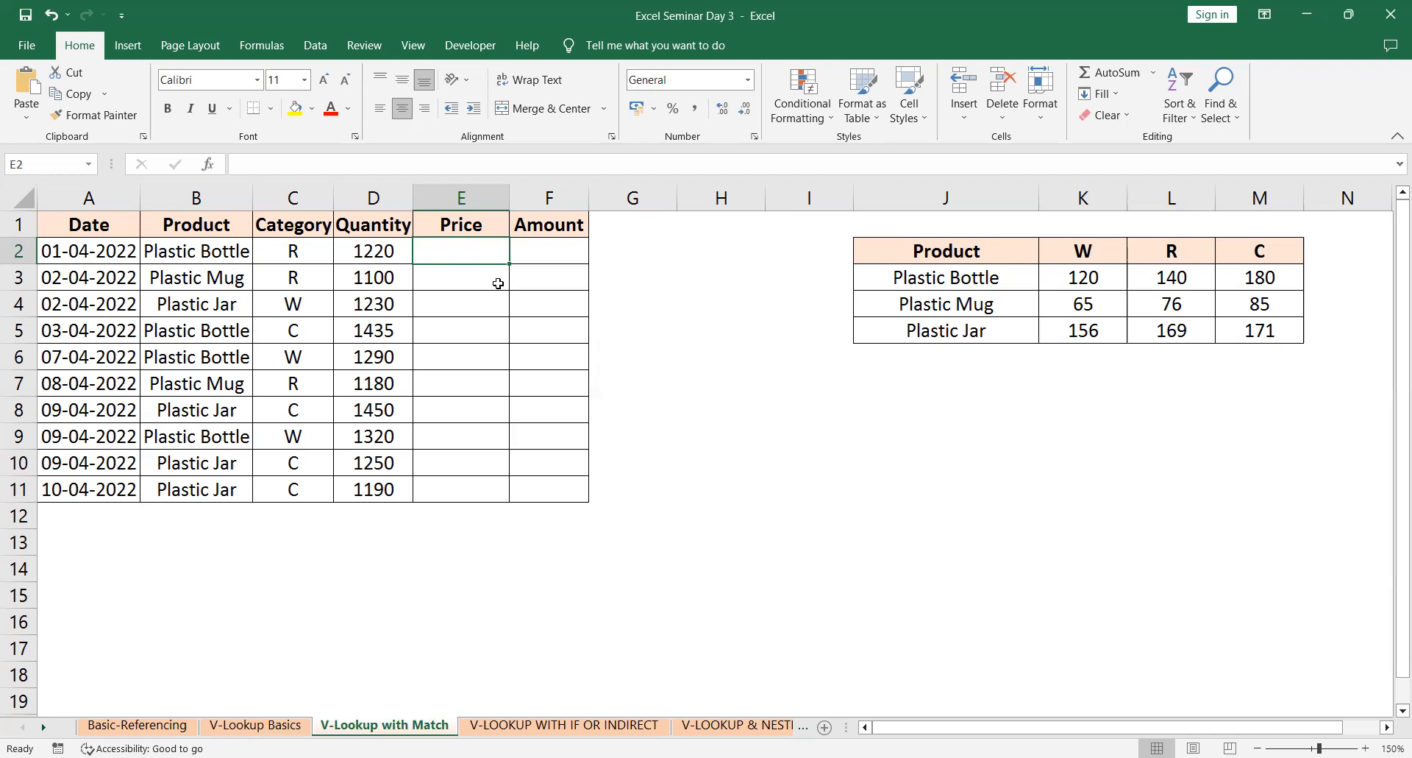
double_click(448, 250)
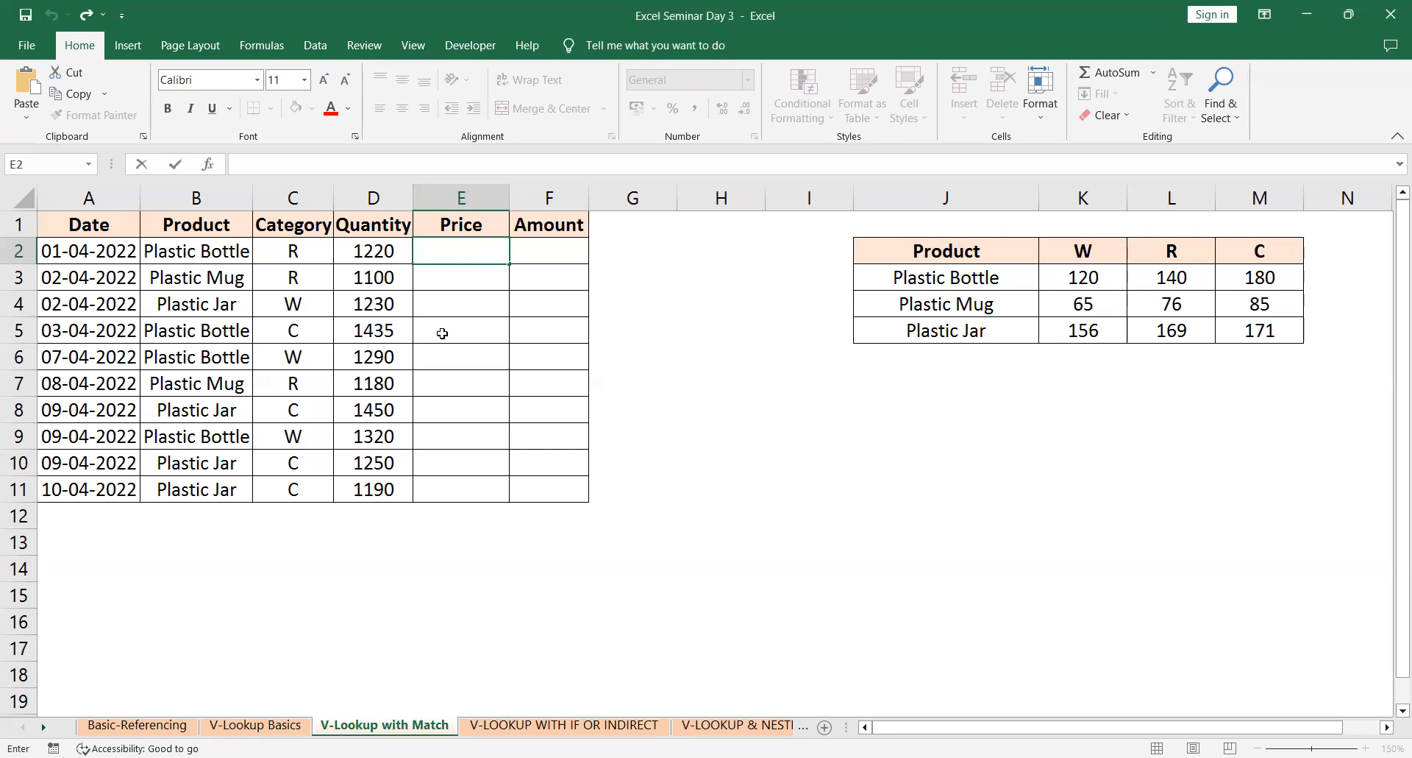
type("=v")
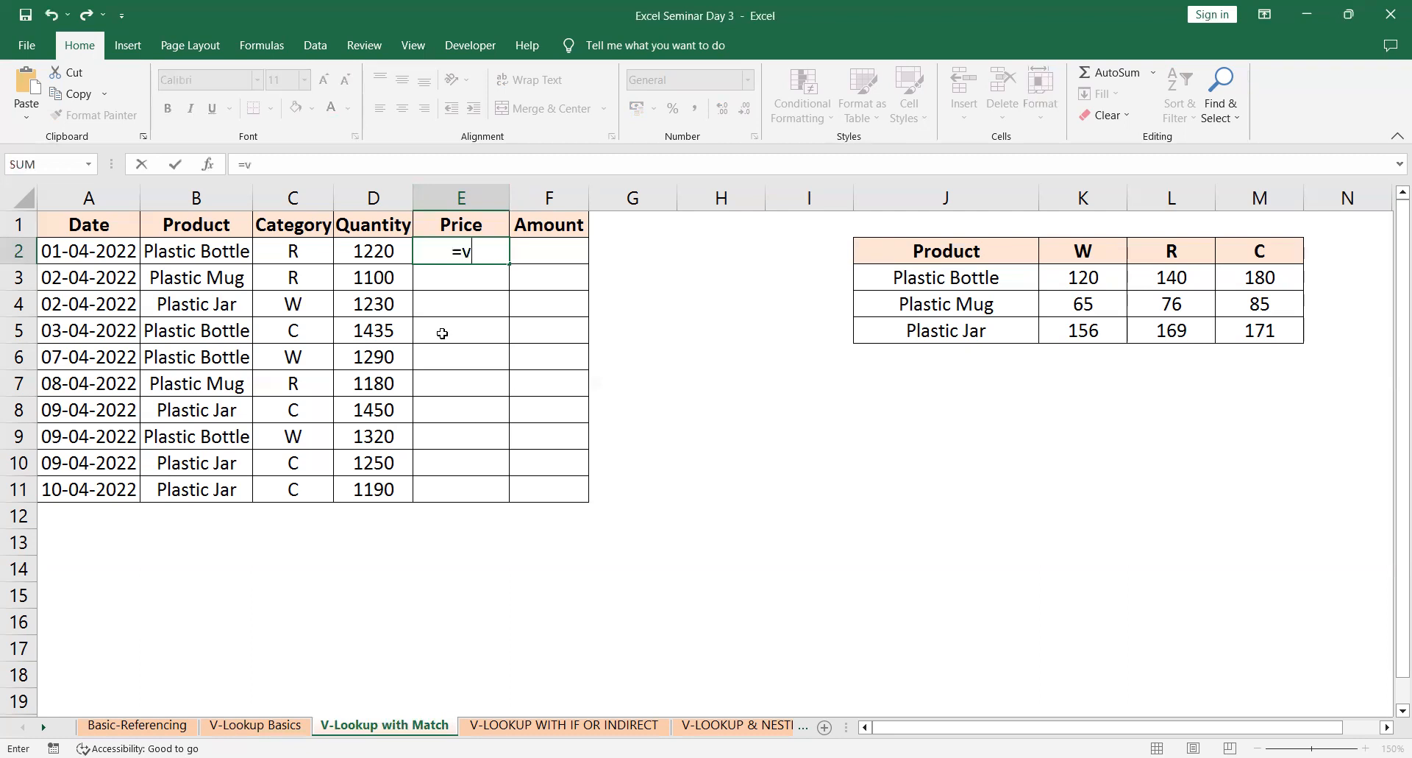
type("lo")
key("Tab")
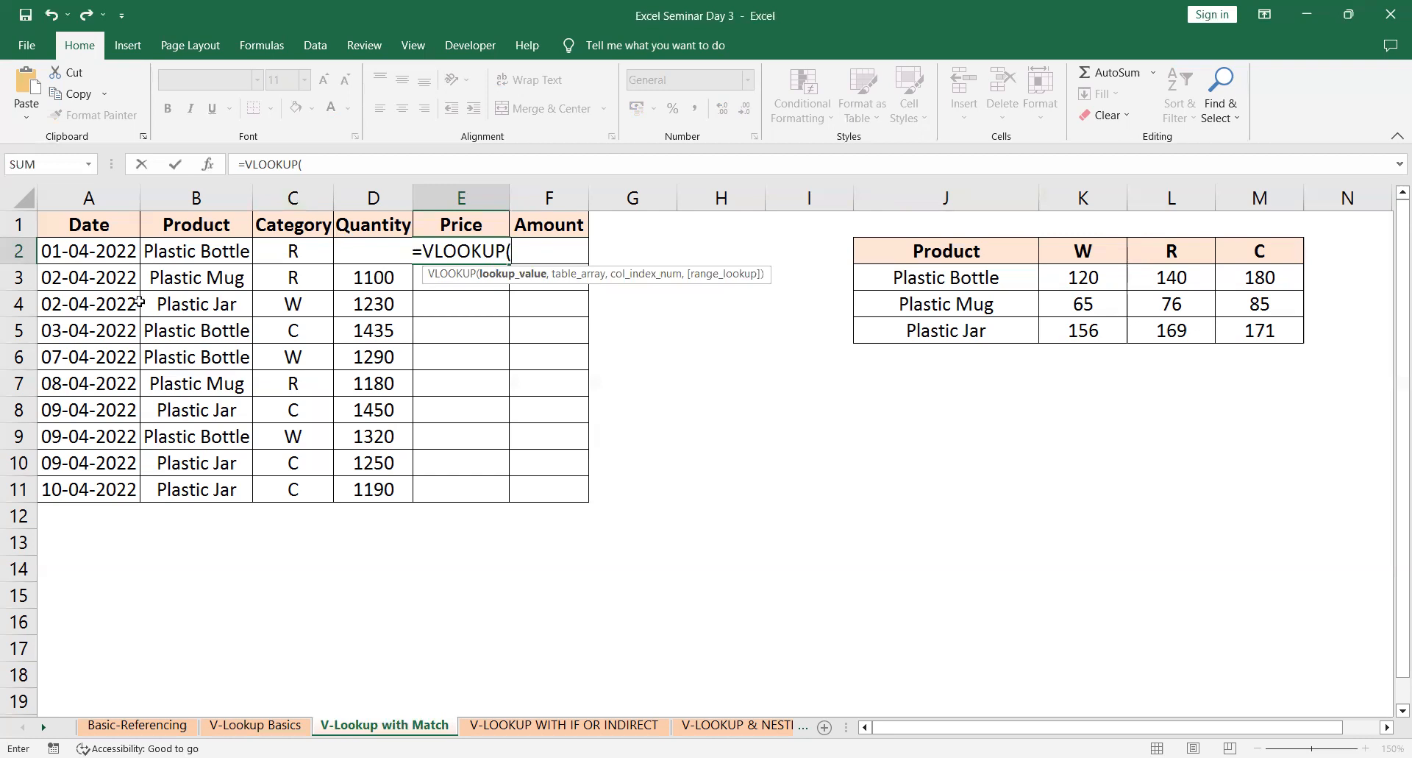
left_click(213, 253)
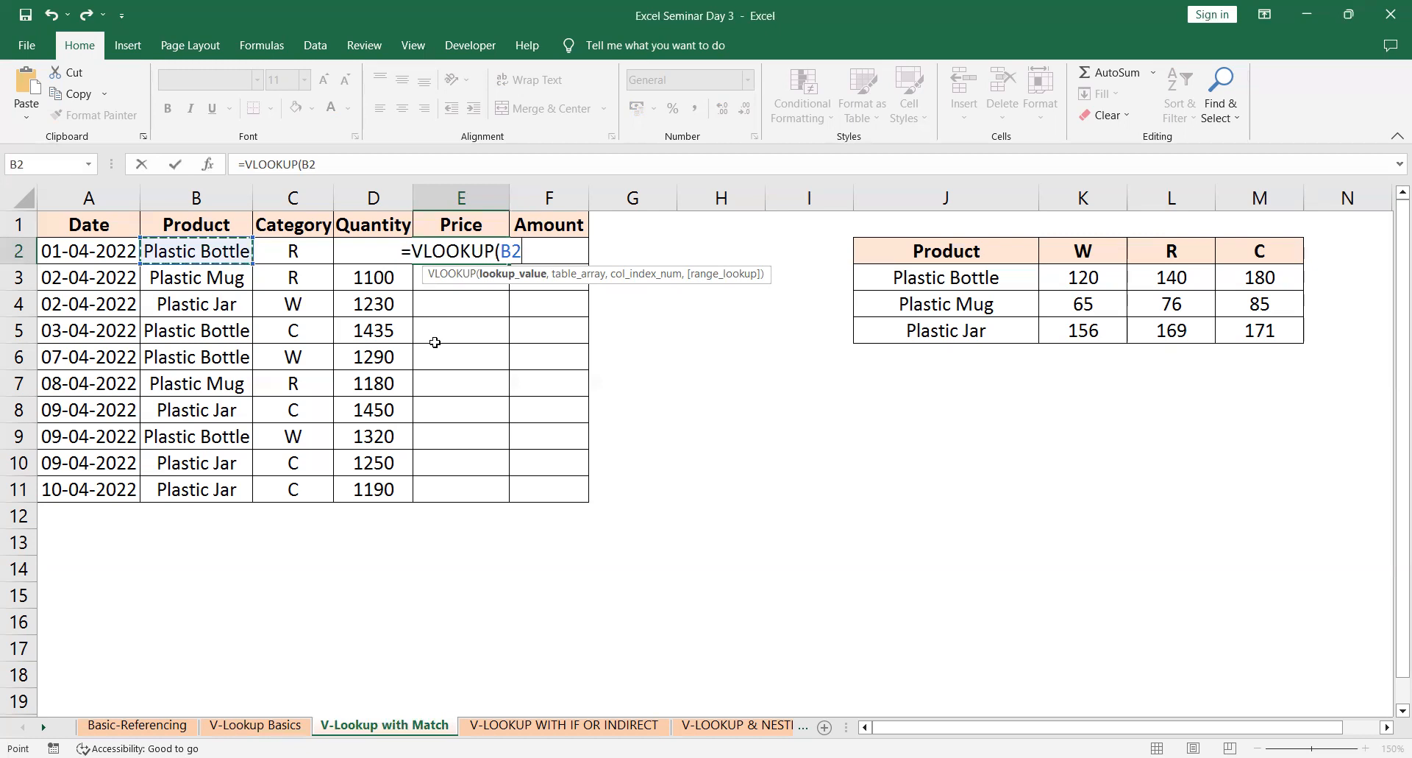
type(",")
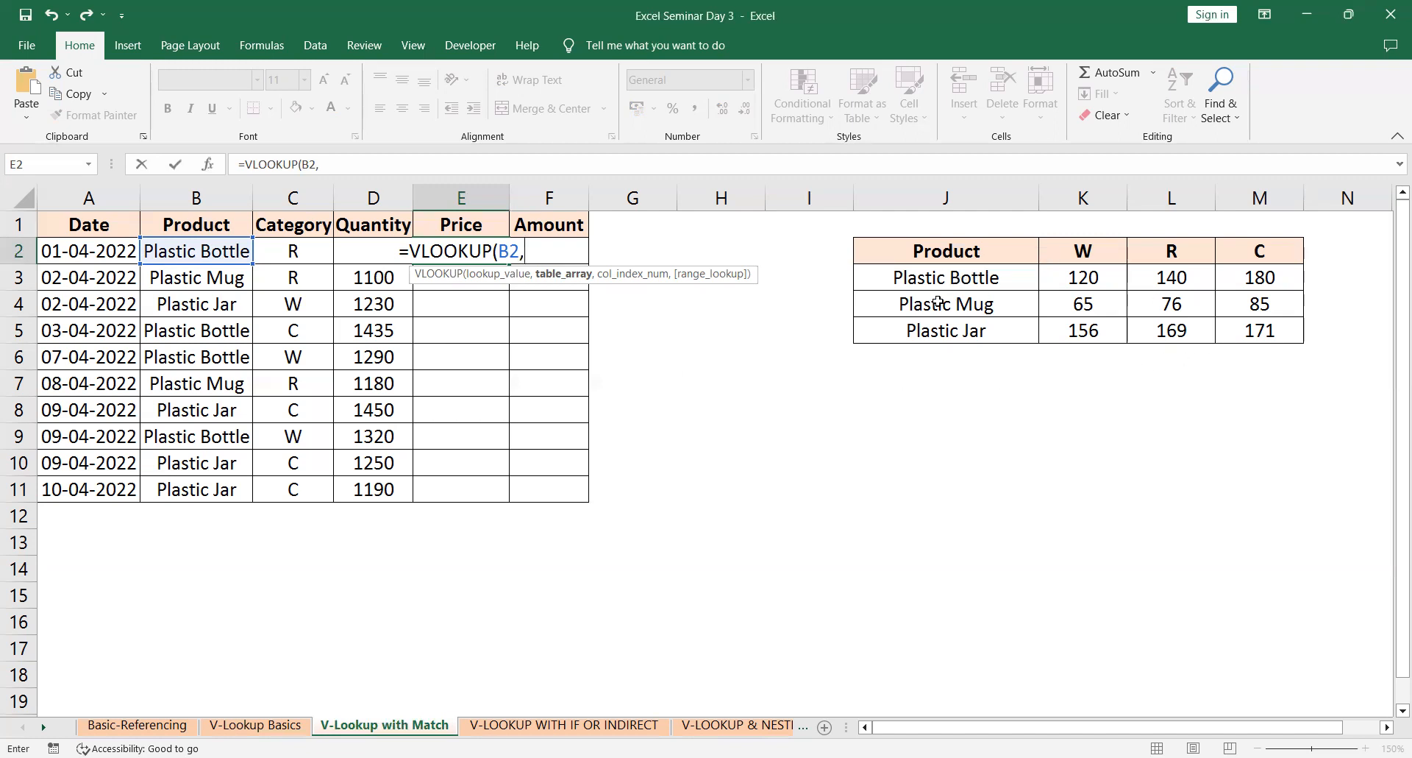
left_click_drag(958, 279, 1271, 324)
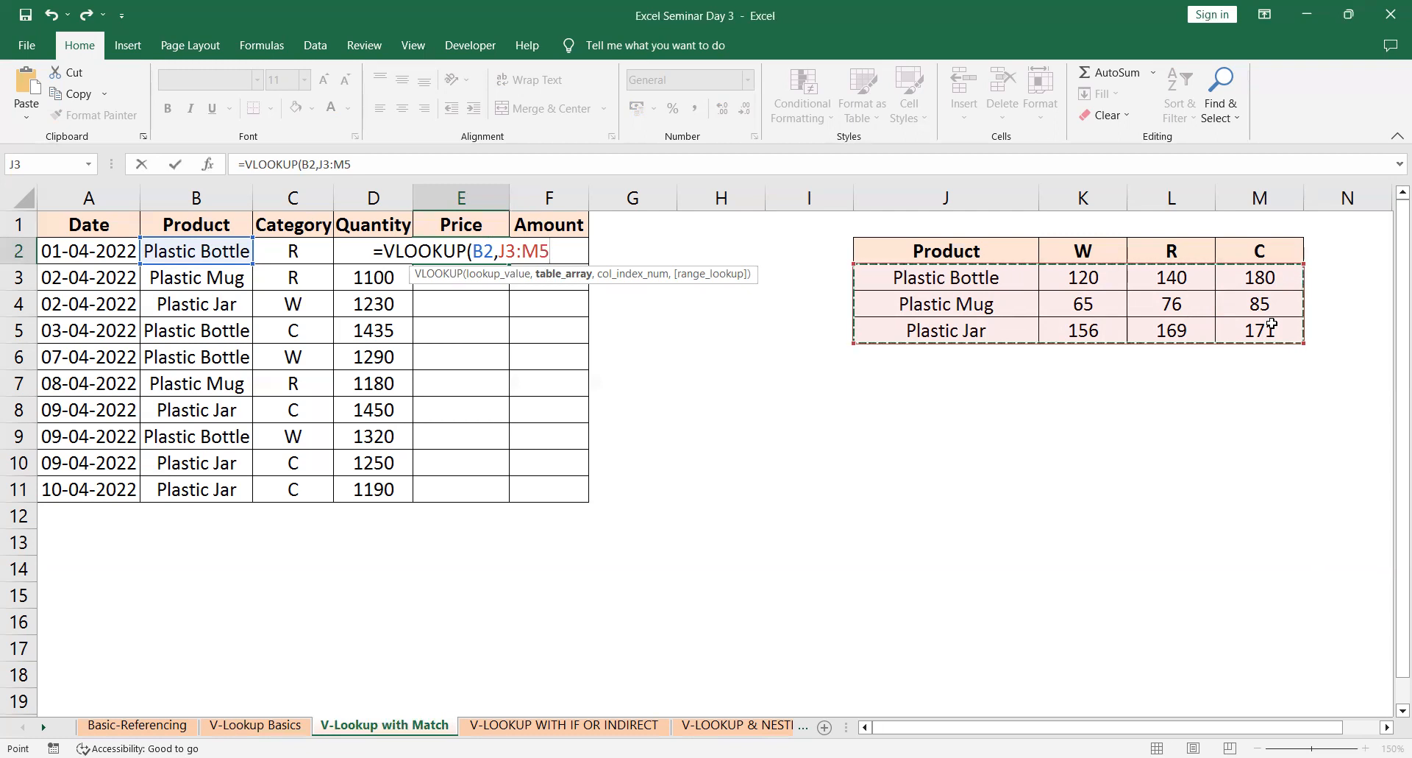
key("F4")
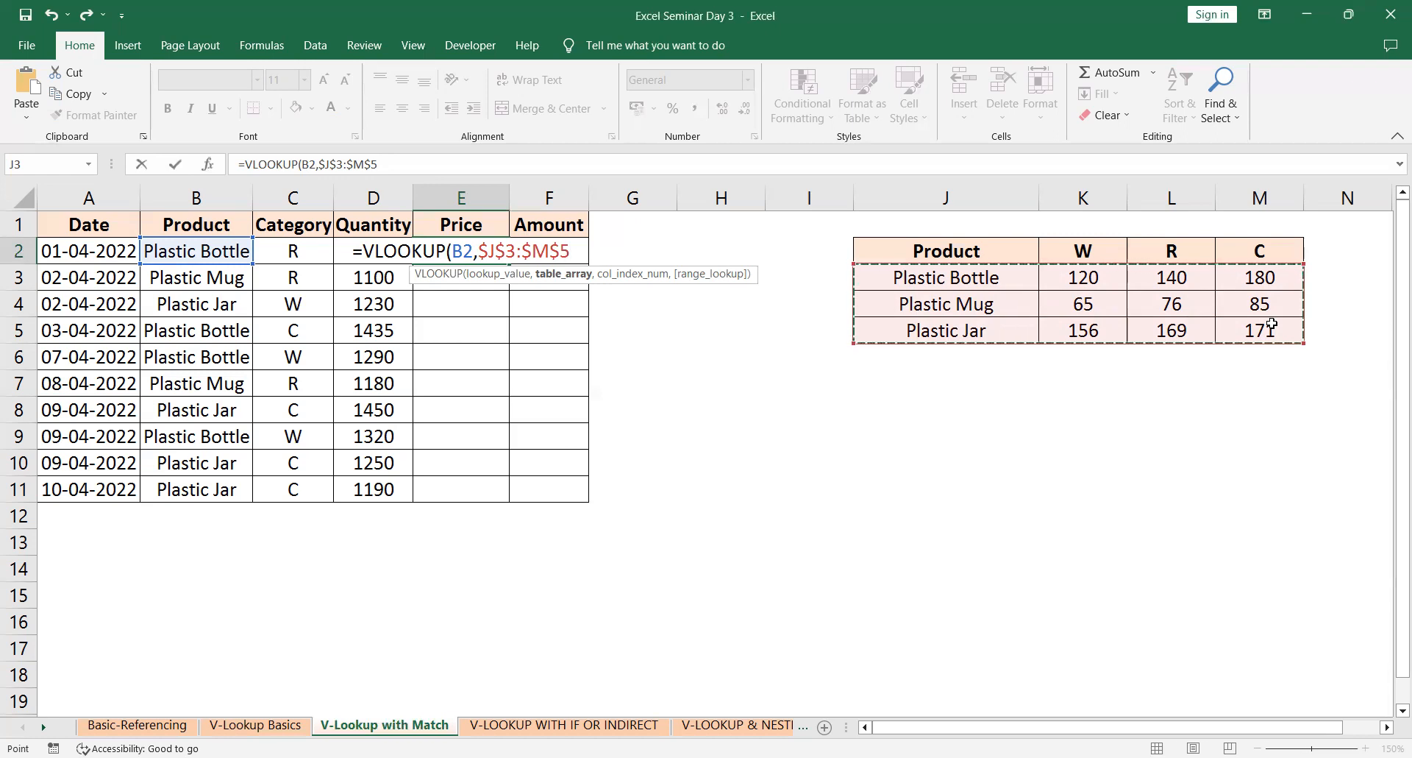
type(",")
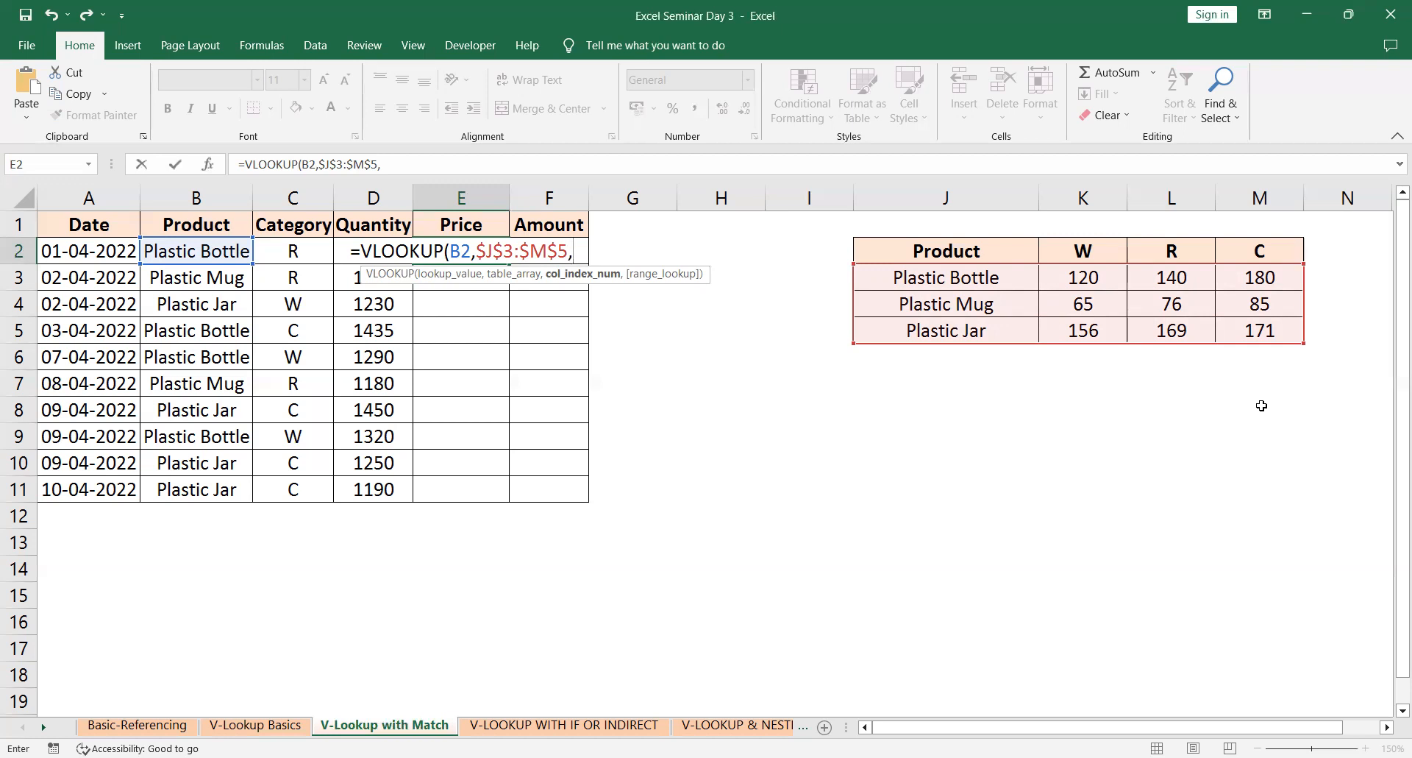
- Nest MATCH(C2,$J$2:$M$2,0) as the column index argument of the VLOOKUP in E2
type("match")
key("Tab")
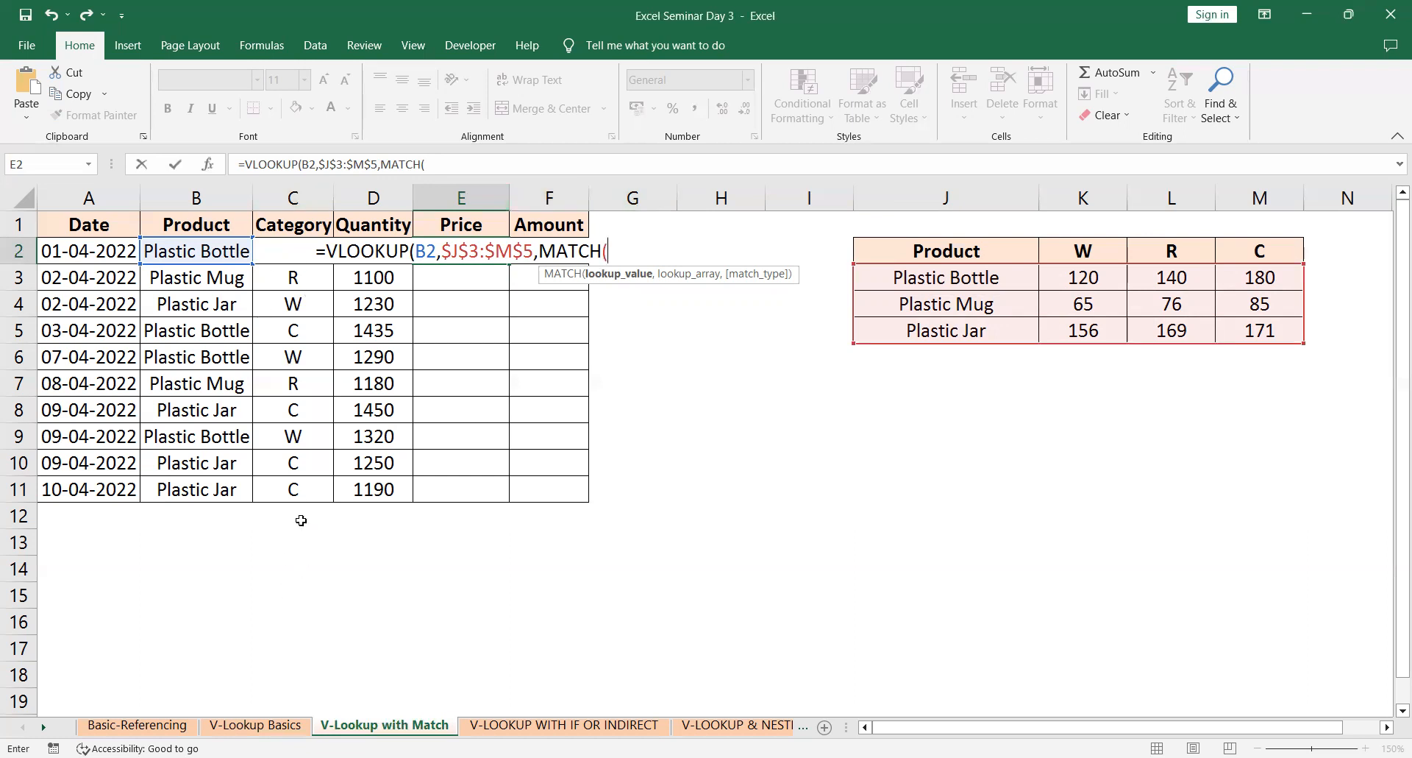
left_click(314, 278)
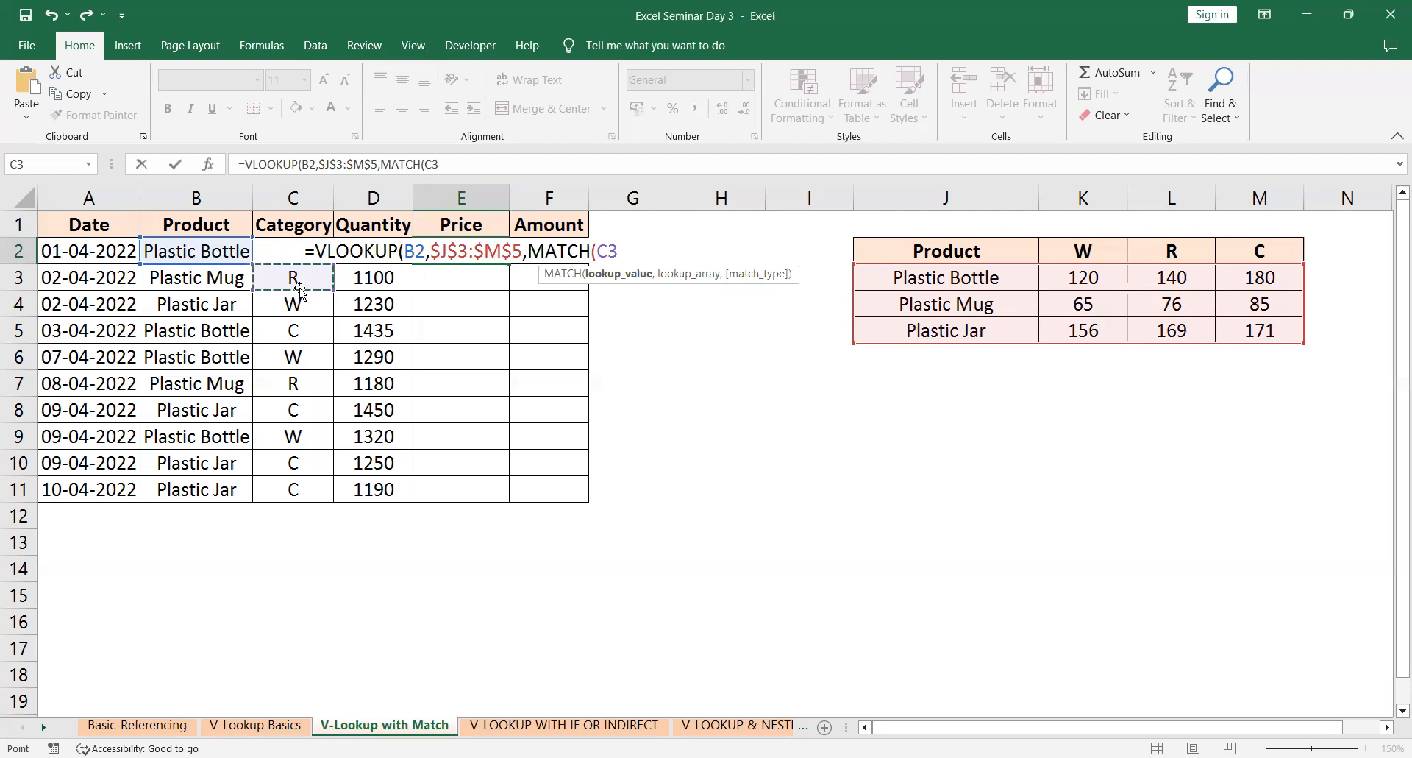
key("Up")
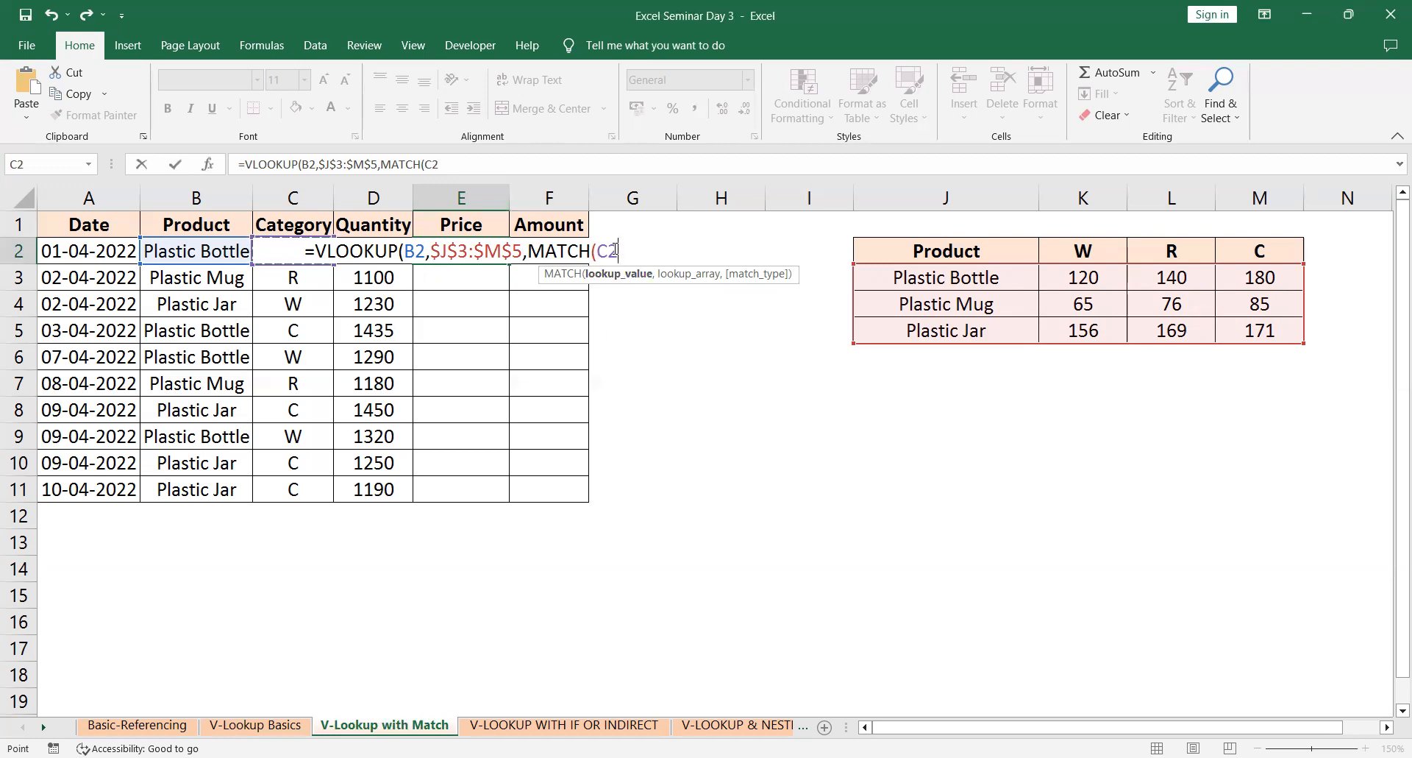
type(",")
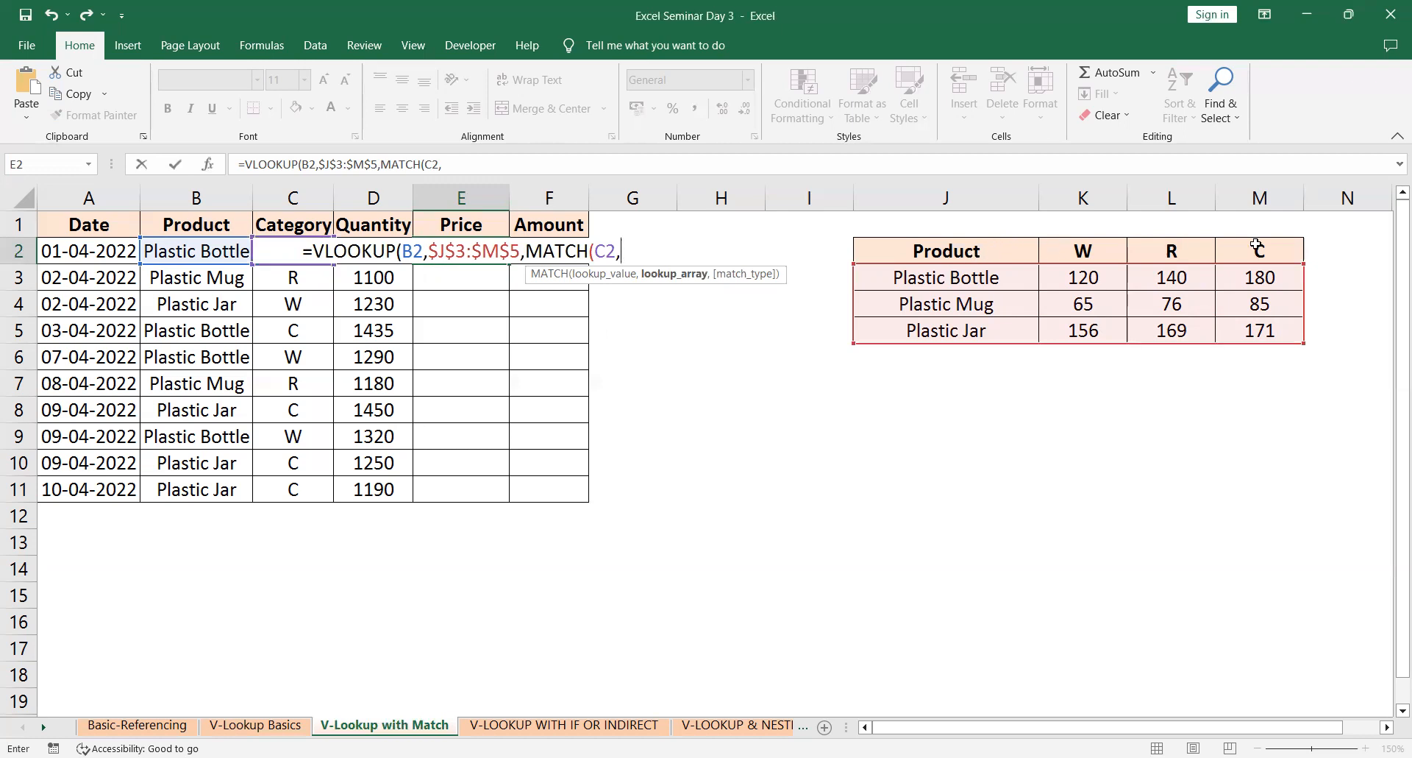
left_click(990, 249)
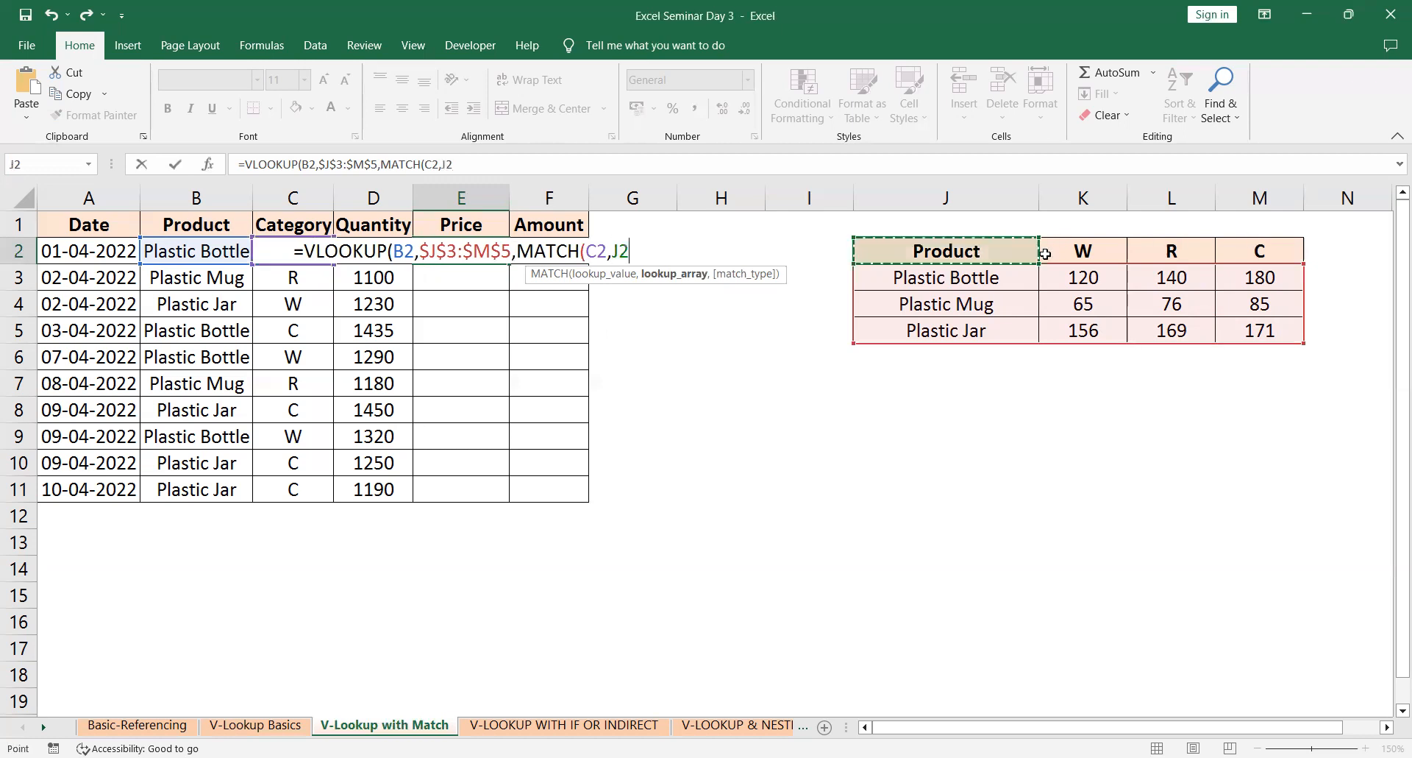
left_click(1294, 243, "shift")
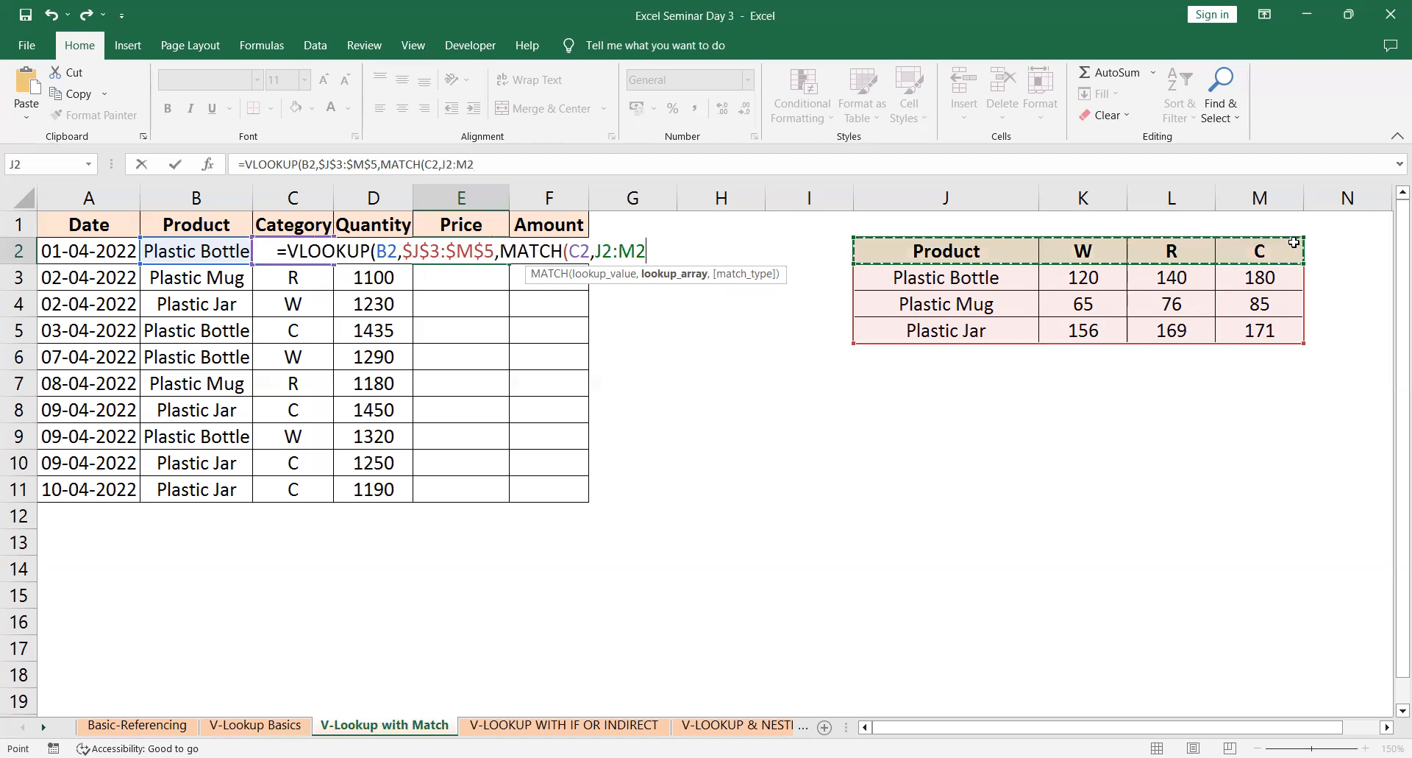
key("F4")
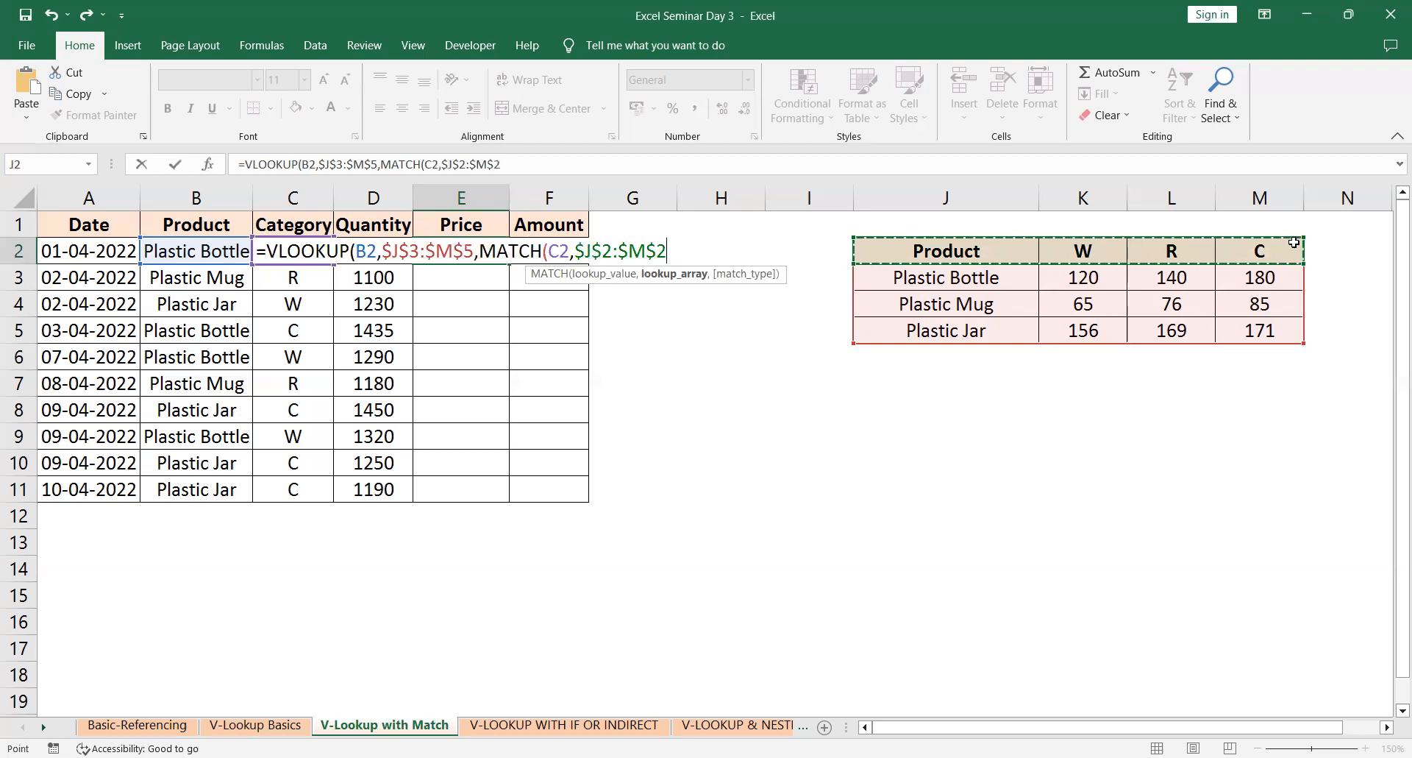
type(",0")
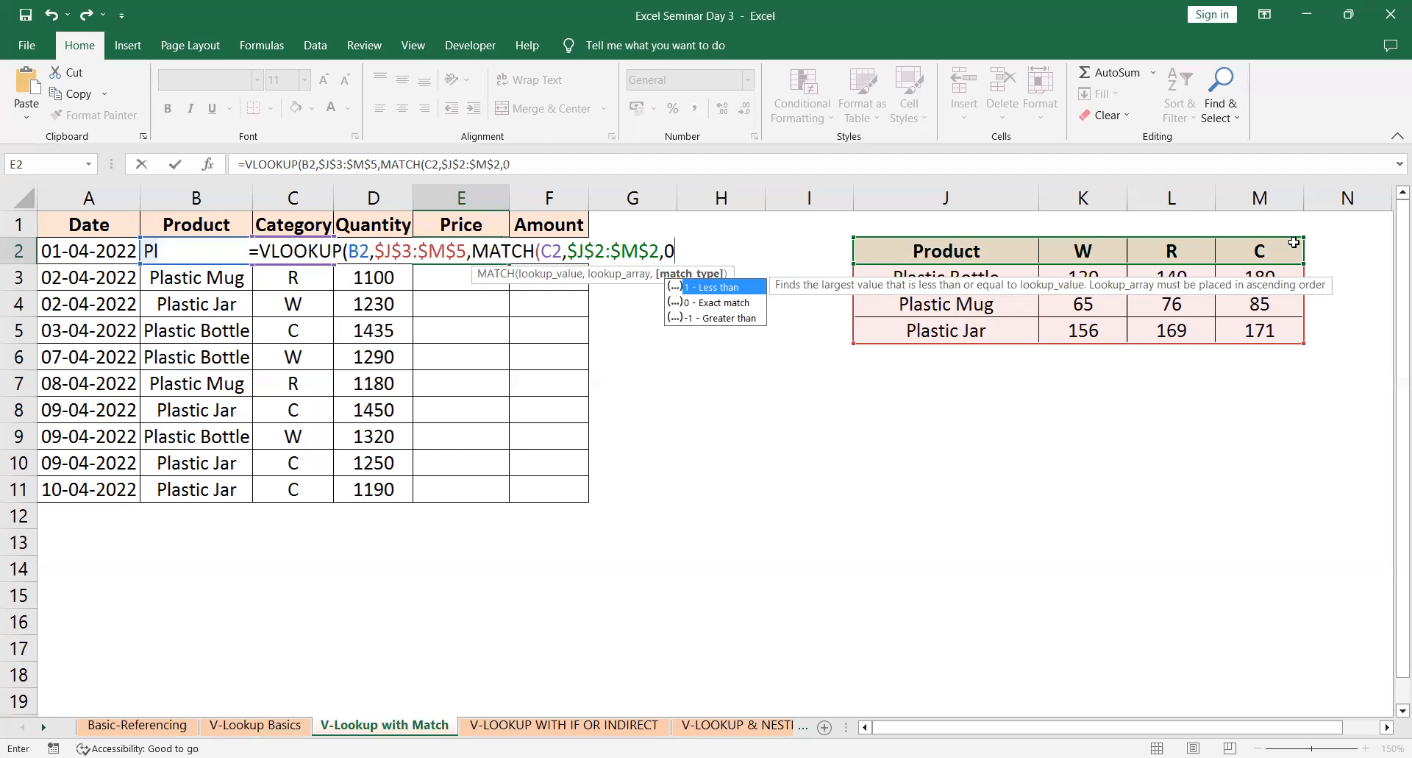
type(")")
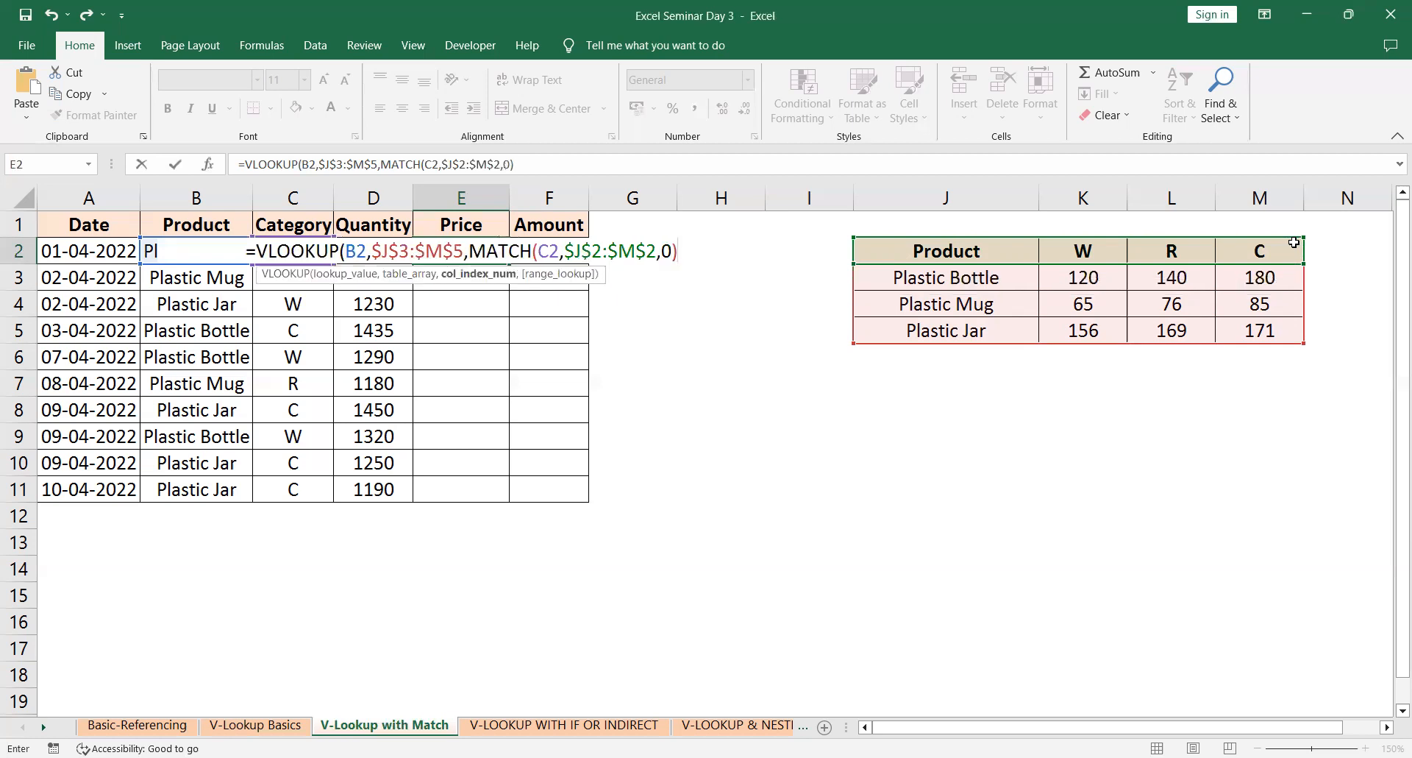
- Complete the VLOOKUP in E2 with 0 for exact match, review its arguments and commit the formula
type(",")
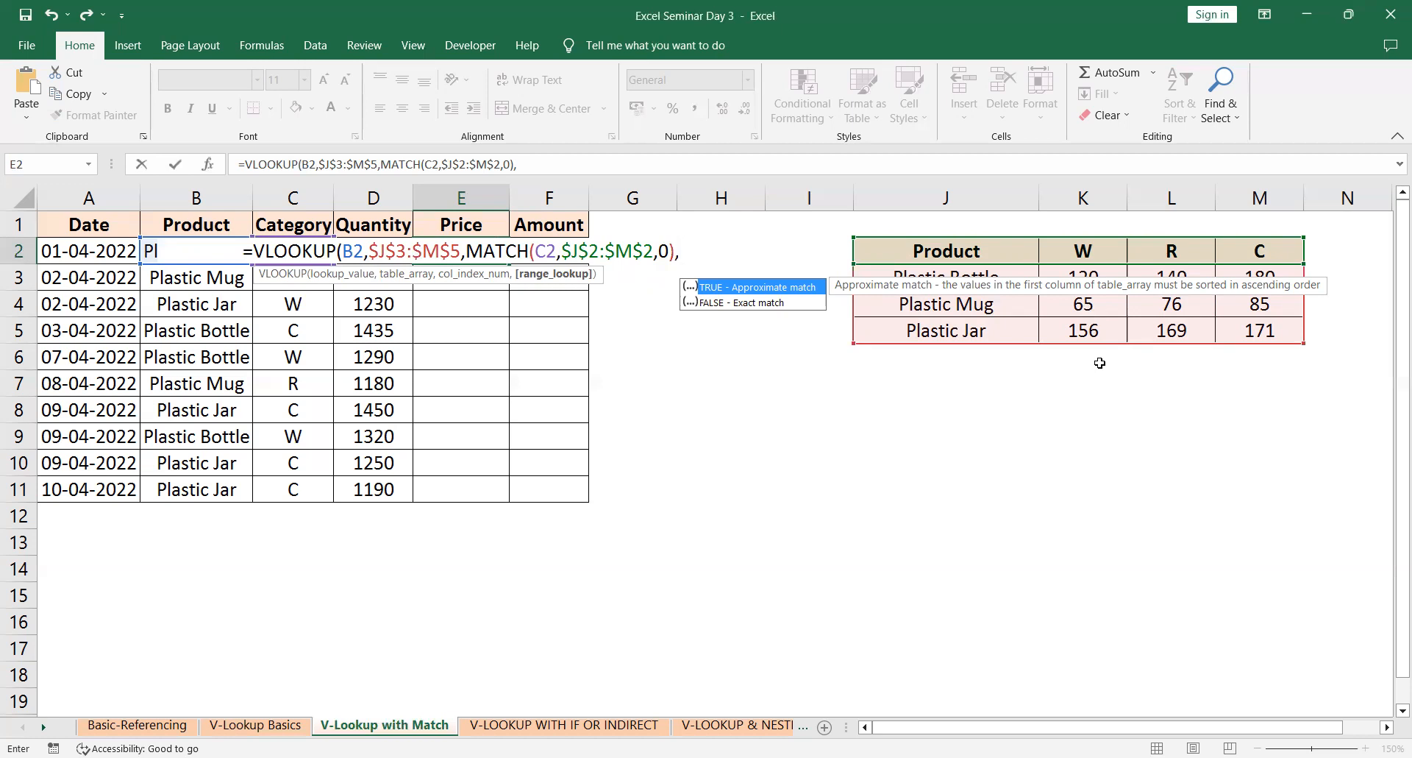
type("0")
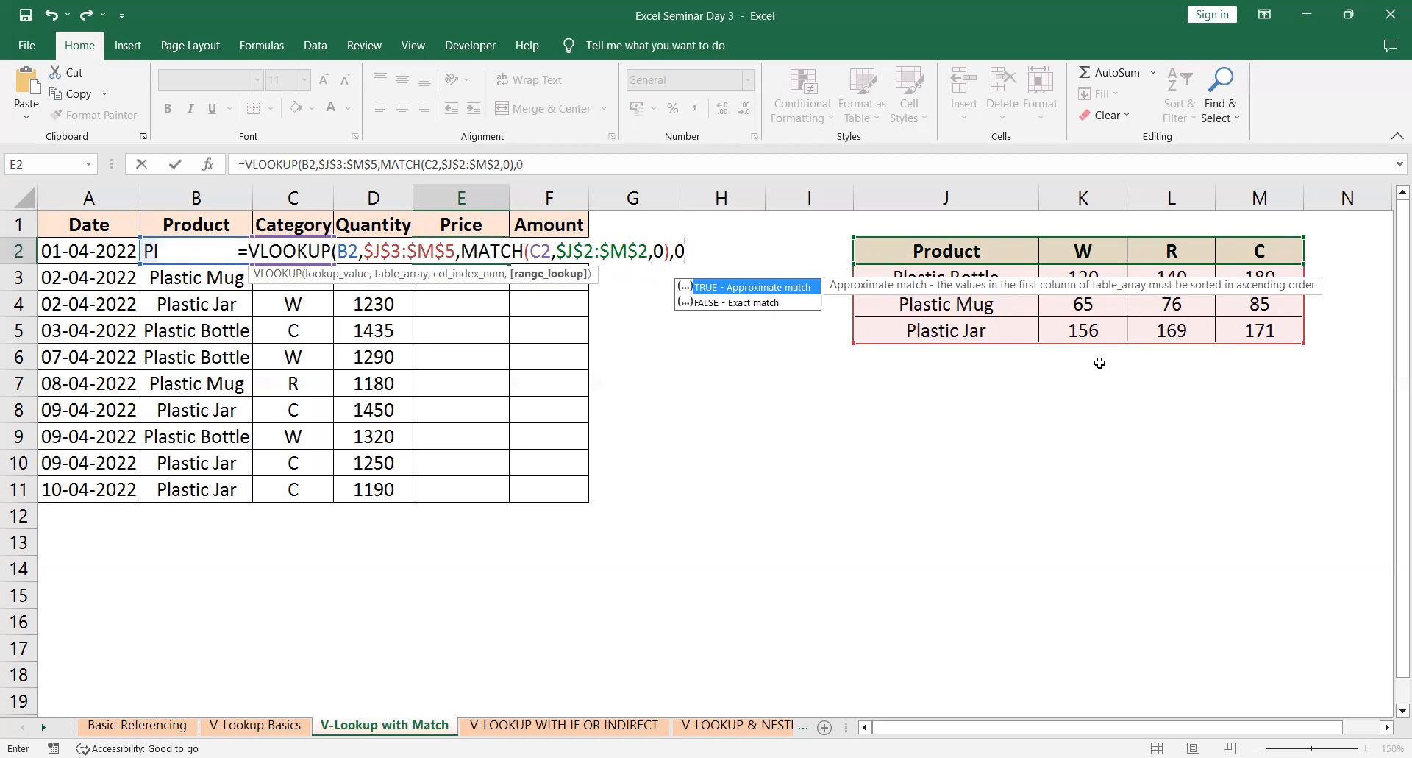
type(")")
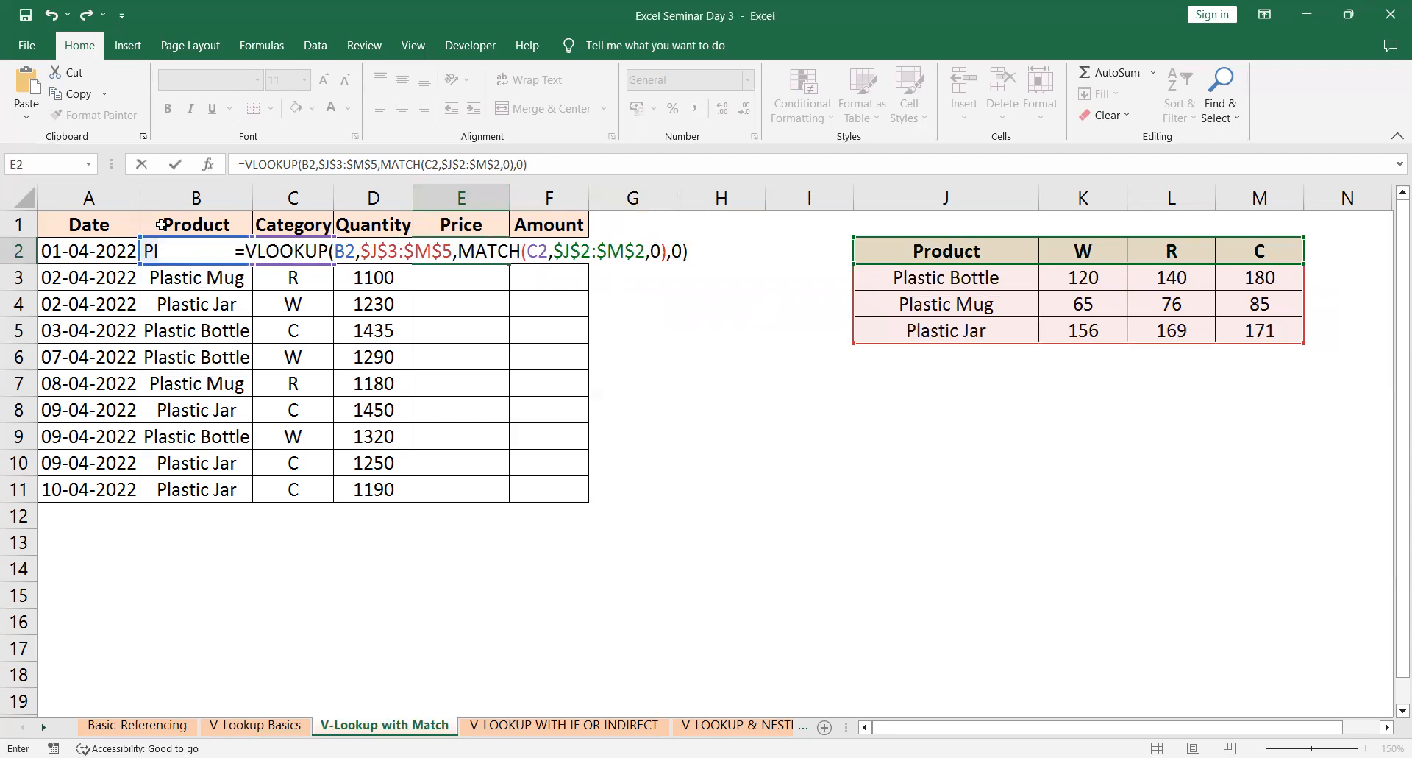
left_click(346, 251)
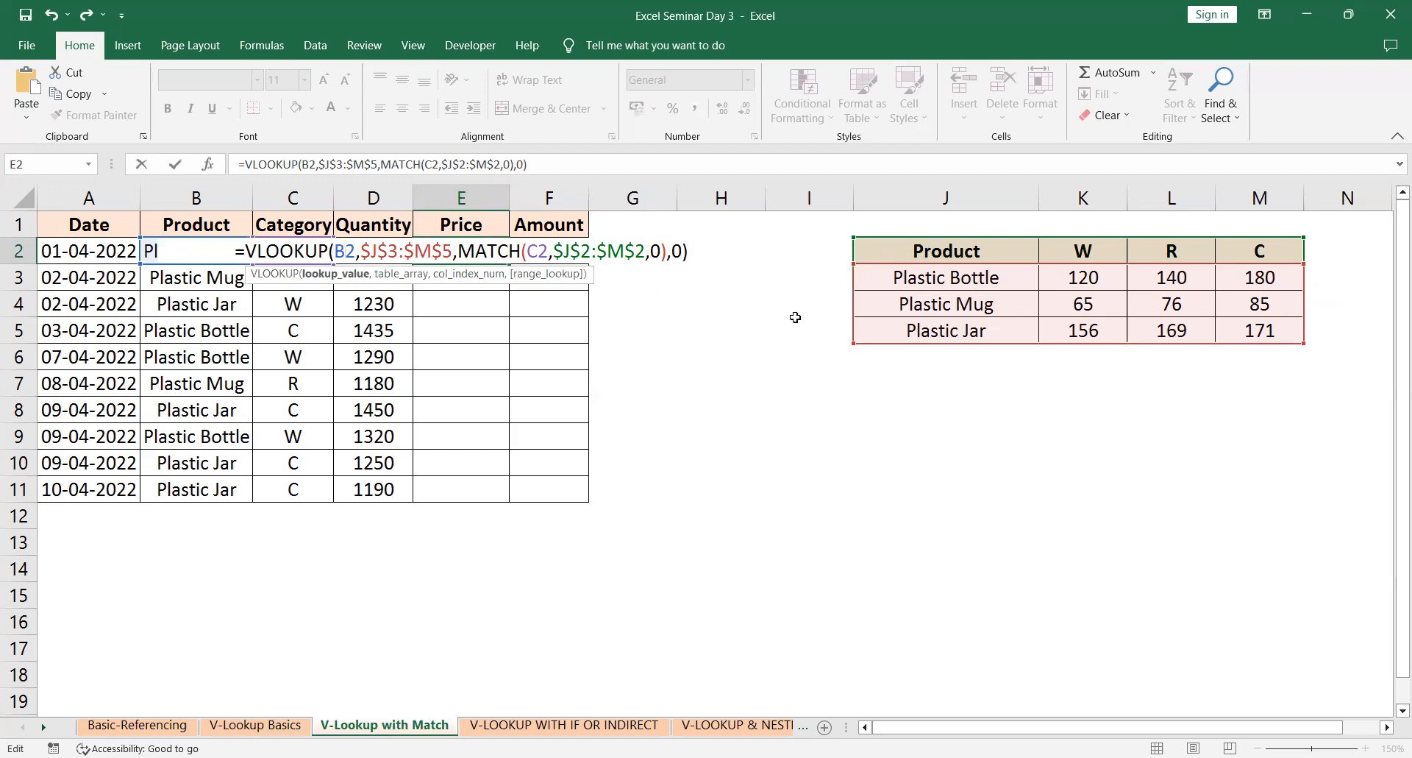
left_click(469, 280)
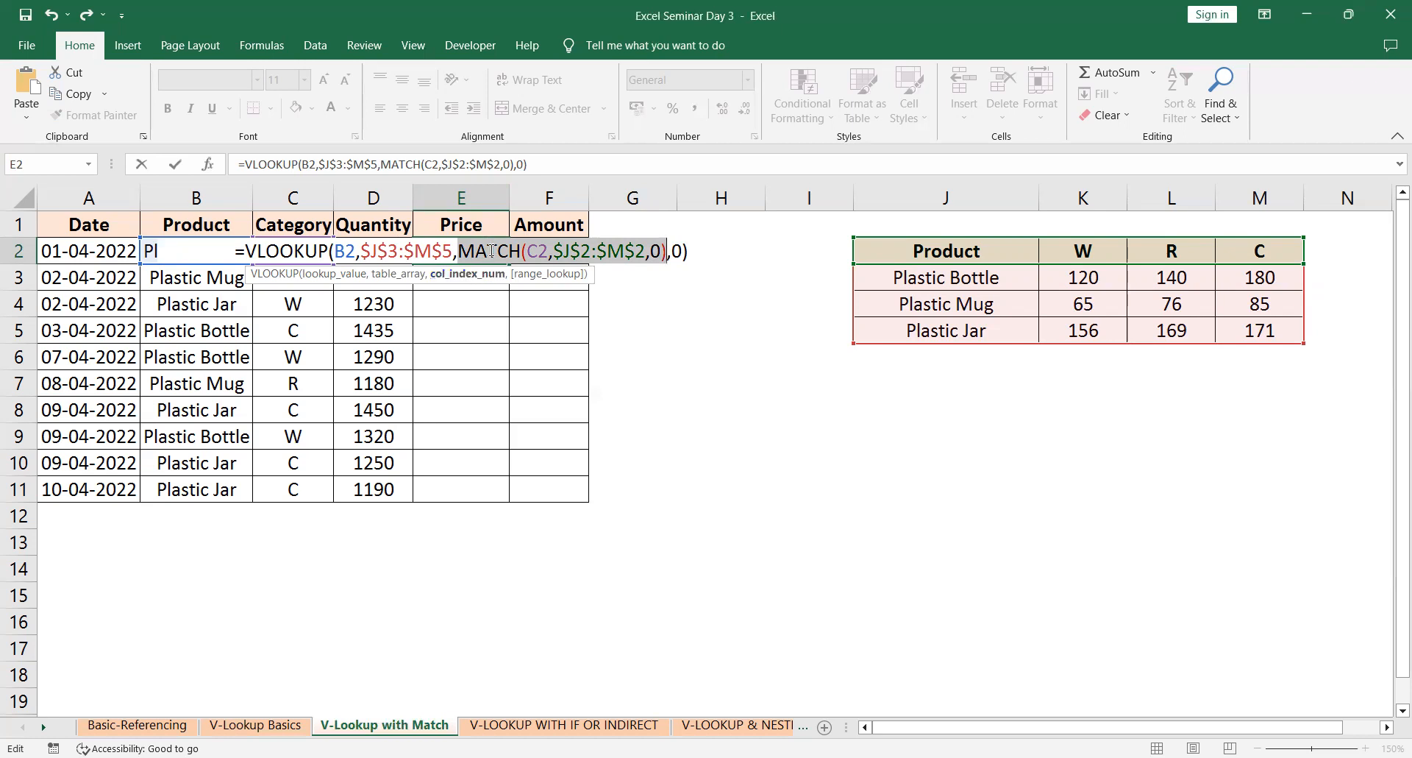
left_click(537, 248)
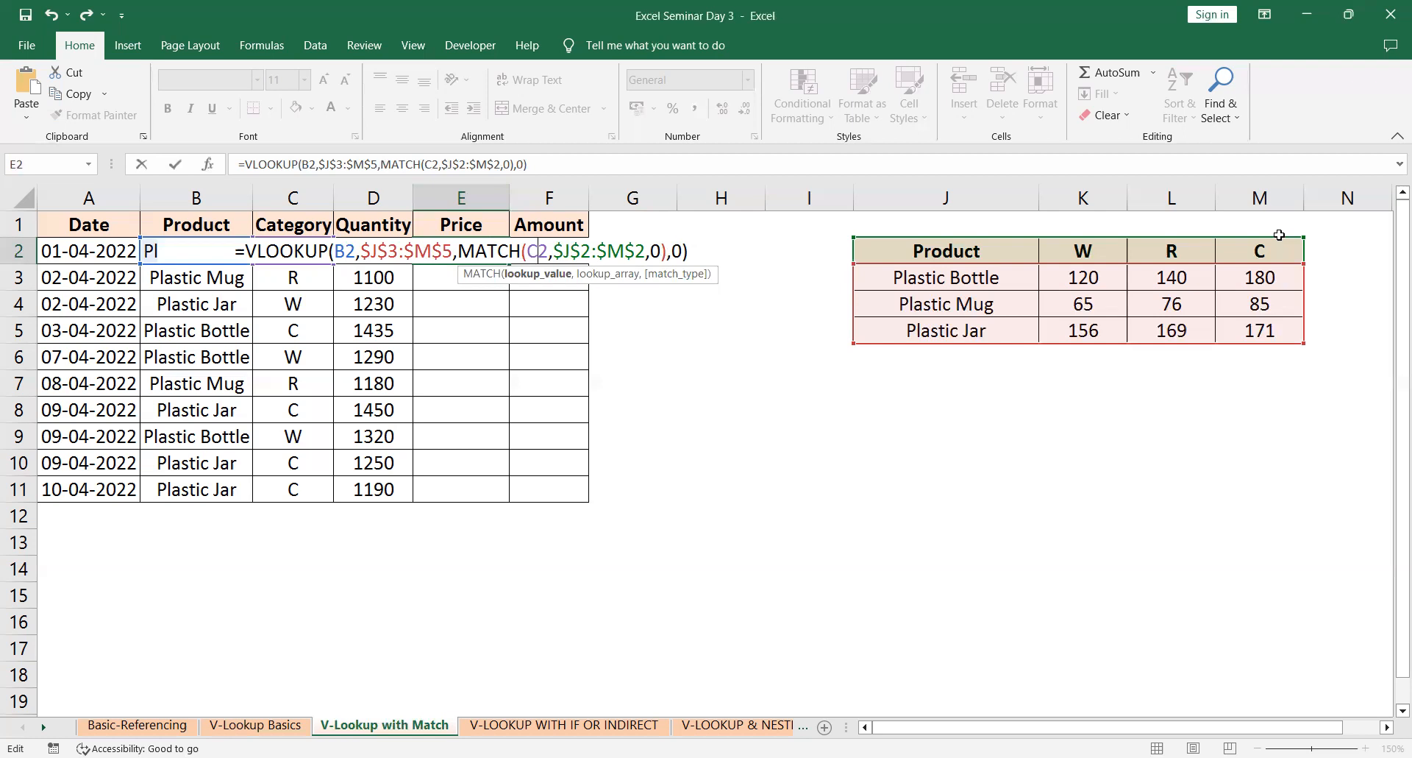
key("Return")
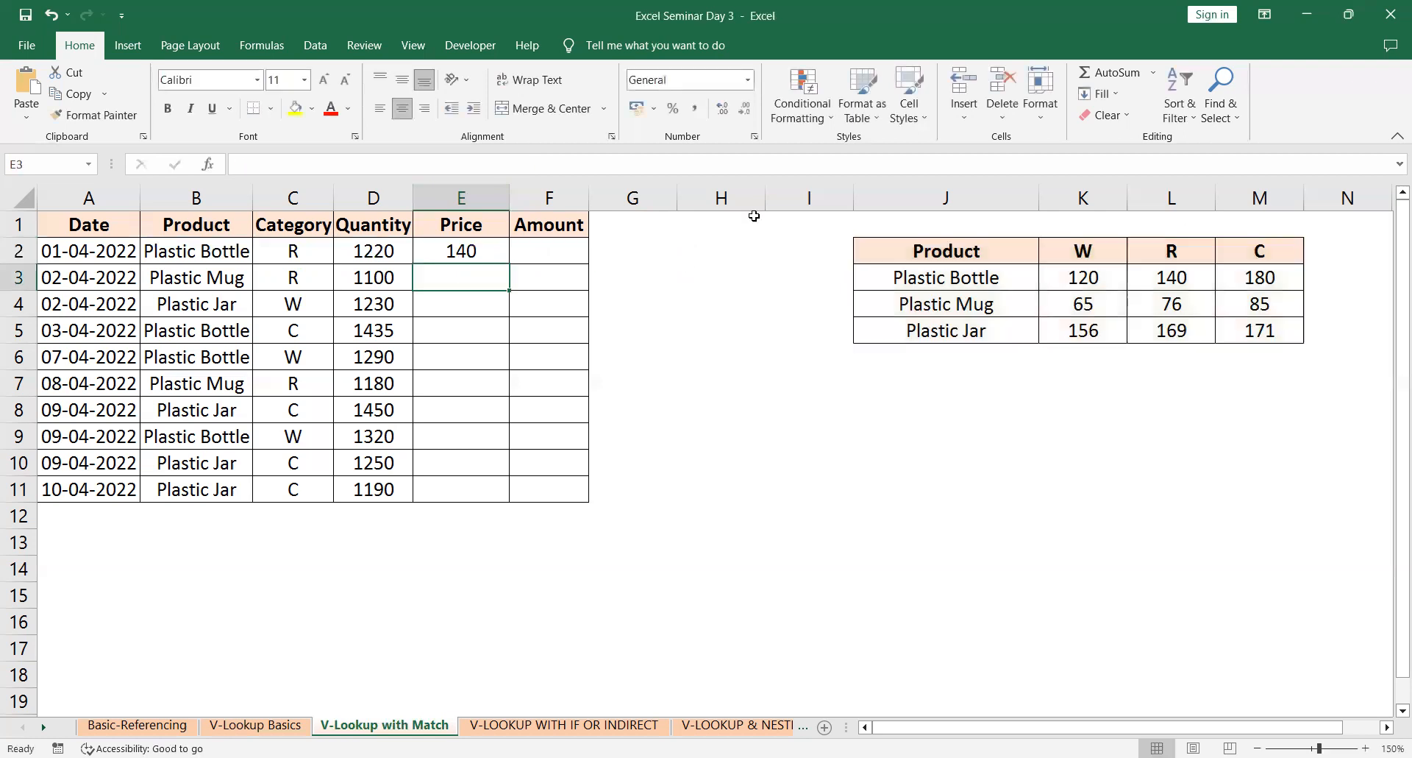
- Copy the Price formula from E2 down the column through E11
left_click(482, 254)
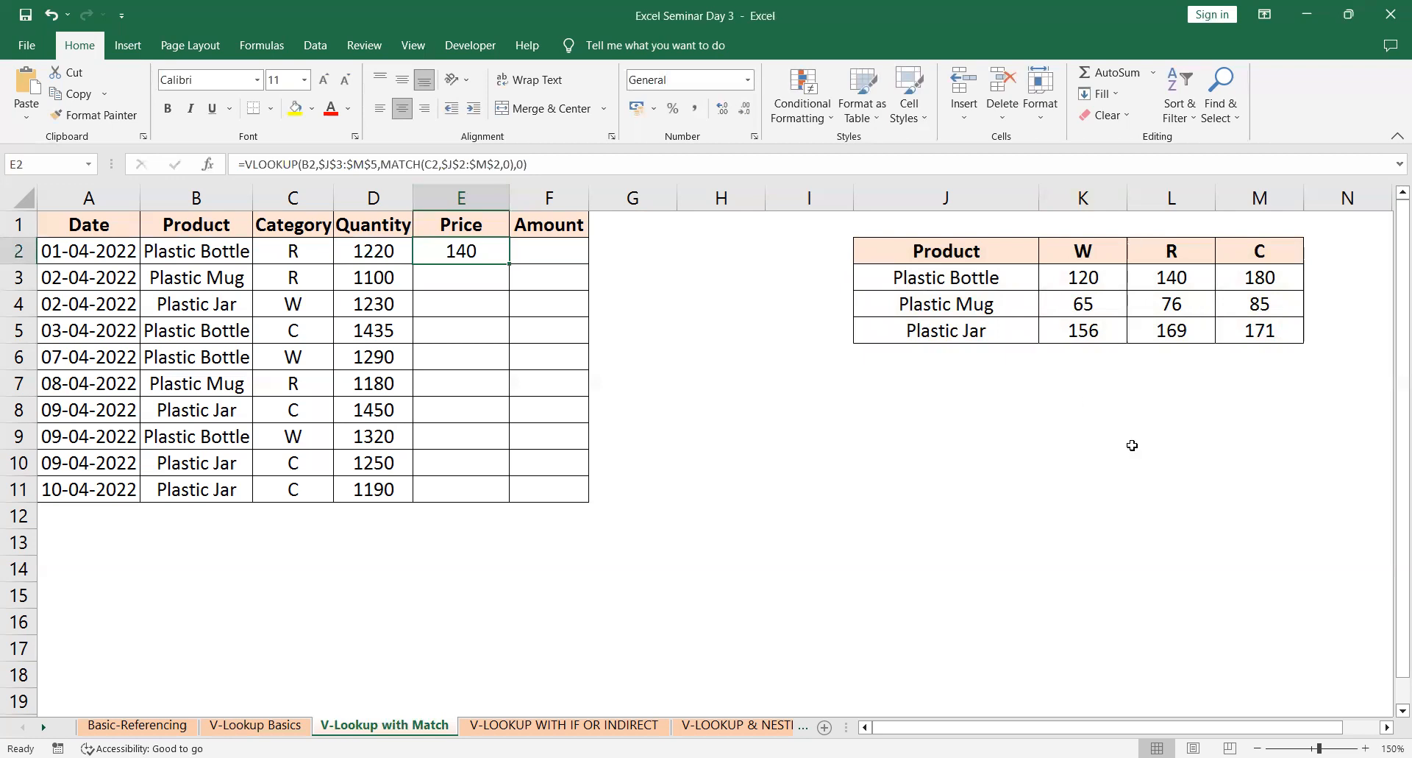
key("ctrl+c")
key("shift+Down")
key("shift+Down")
key("shift+Down")
key("shift+Down")
key("shift+Down")
key("shift+Down")
key("shift+Down")
key("shift+Down")
key("shift+Down")
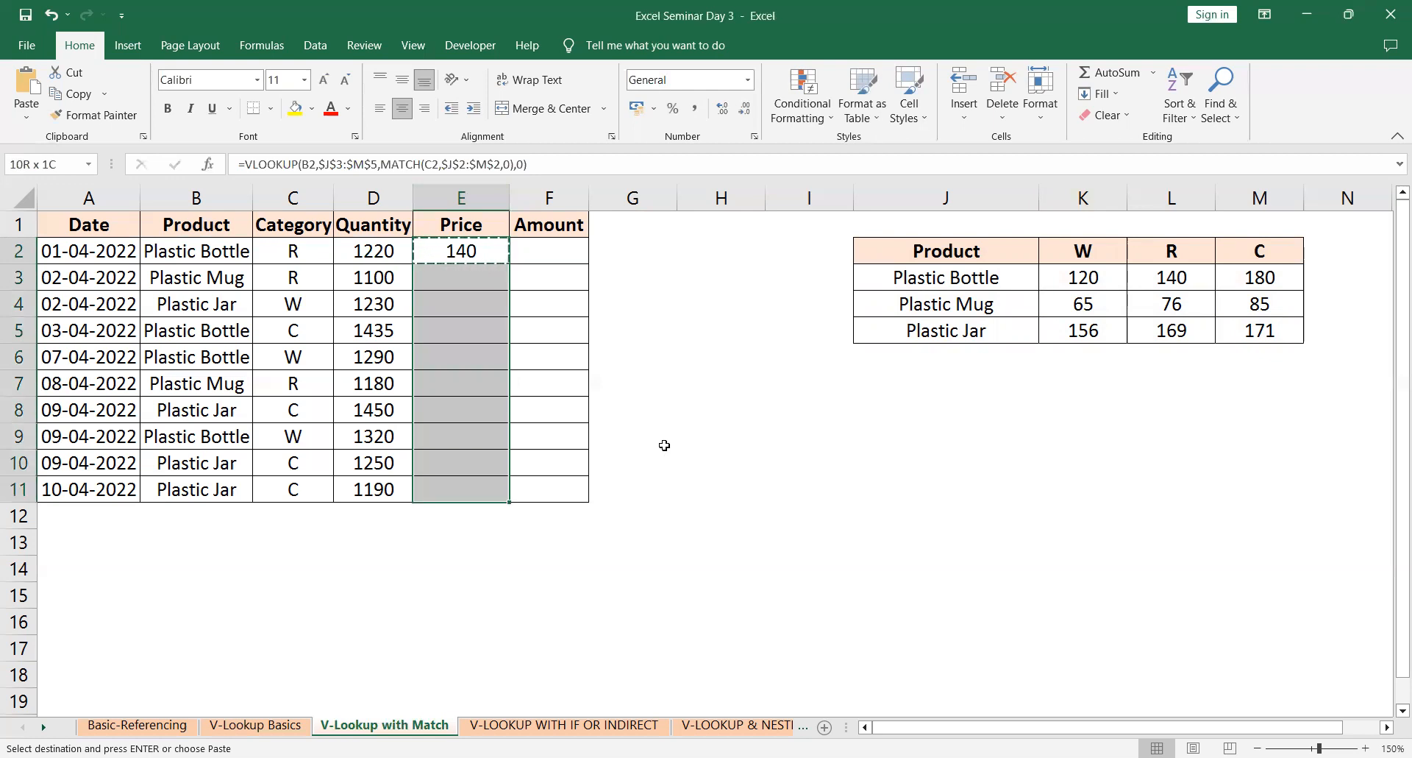
key("ctrl+v")
key("Escape")
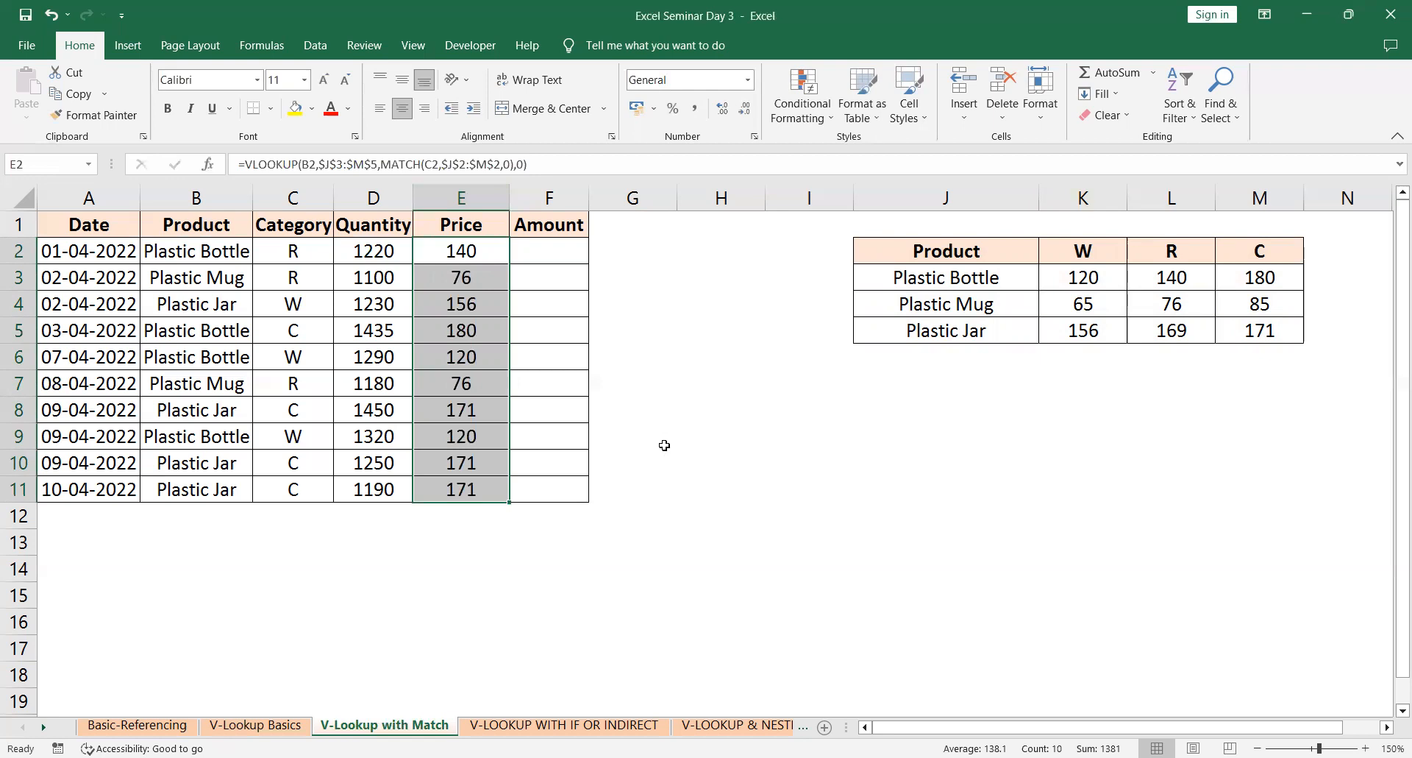
- Enter the formula =D2*E2 in the first Amount cell, F2, to multiply quantity by price
left_click(531, 255)
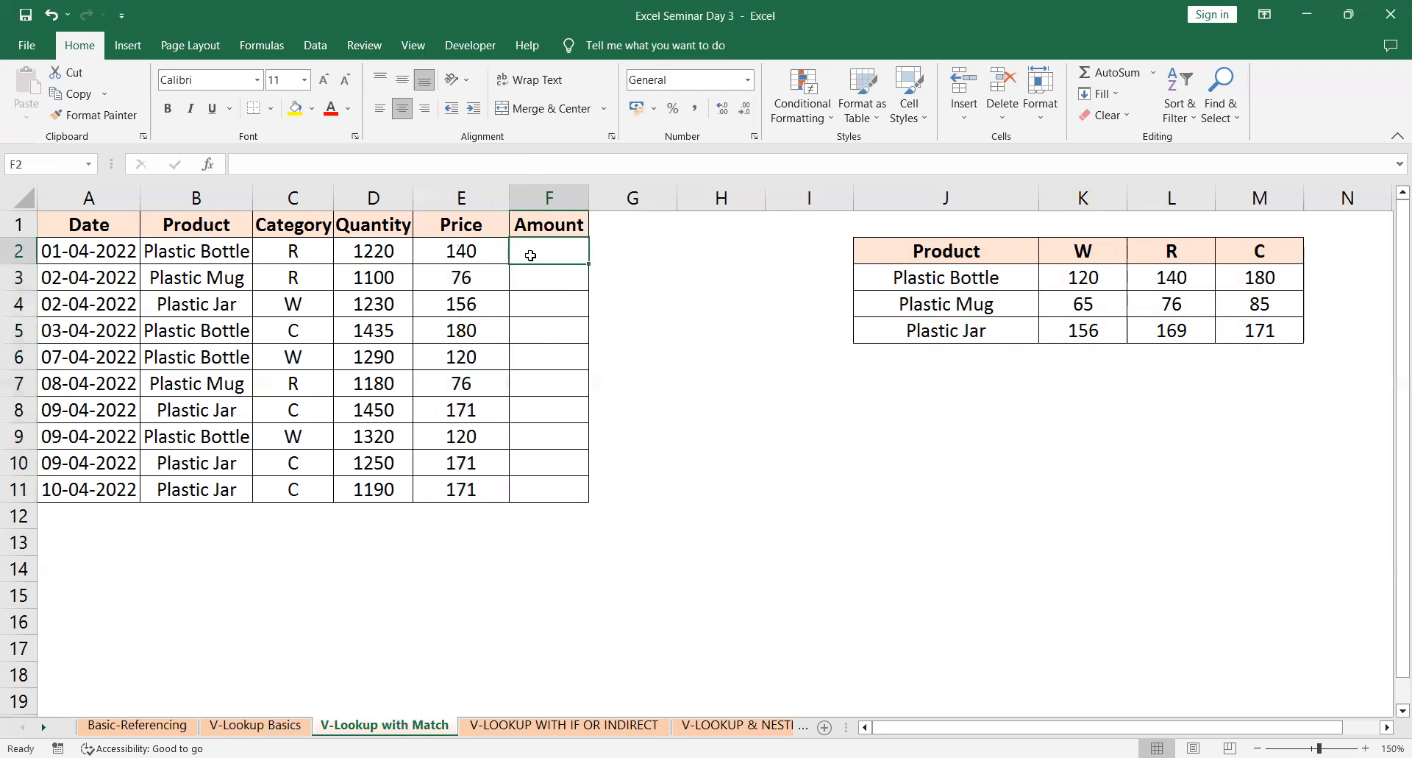
type("=")
key("Left")
key("Left")
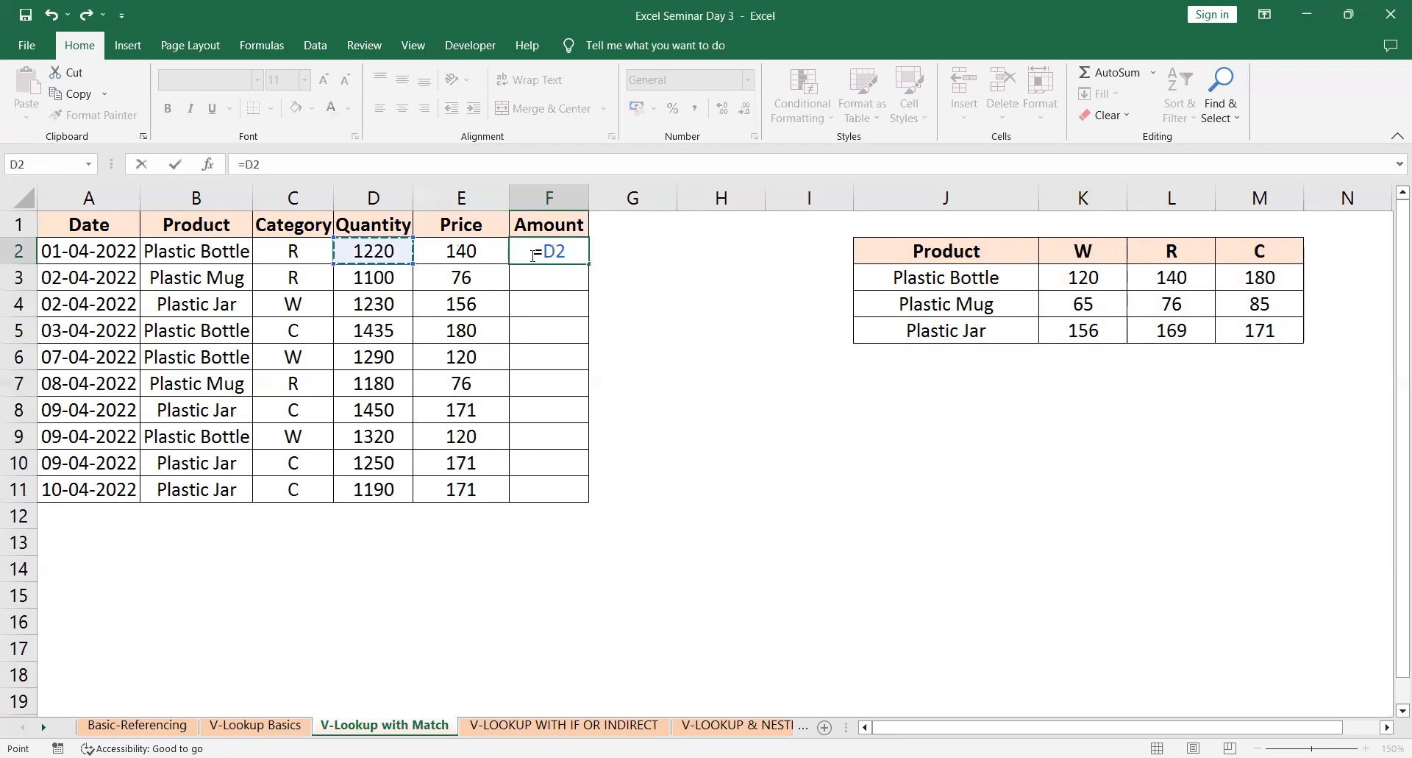
type("*")
key("Left")
key("Return")
left_click(531, 255)
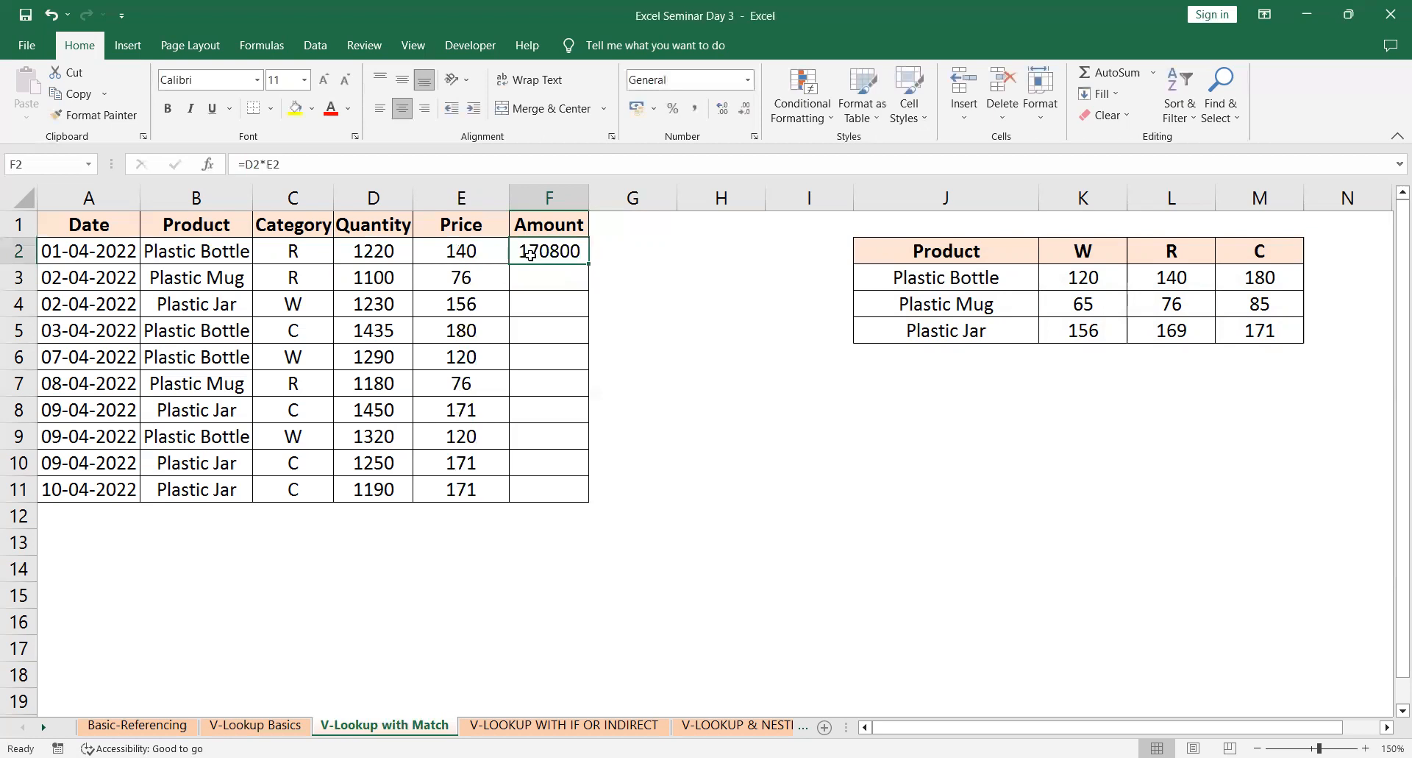
key("shift+Down")
key("shift+Down")
key("shift+Down")
key("shift+Down")
key("shift+Down")
key("shift+Down")
key("shift+Down")
key("shift+Down")
key("shift+Down")
key("shift+Down")
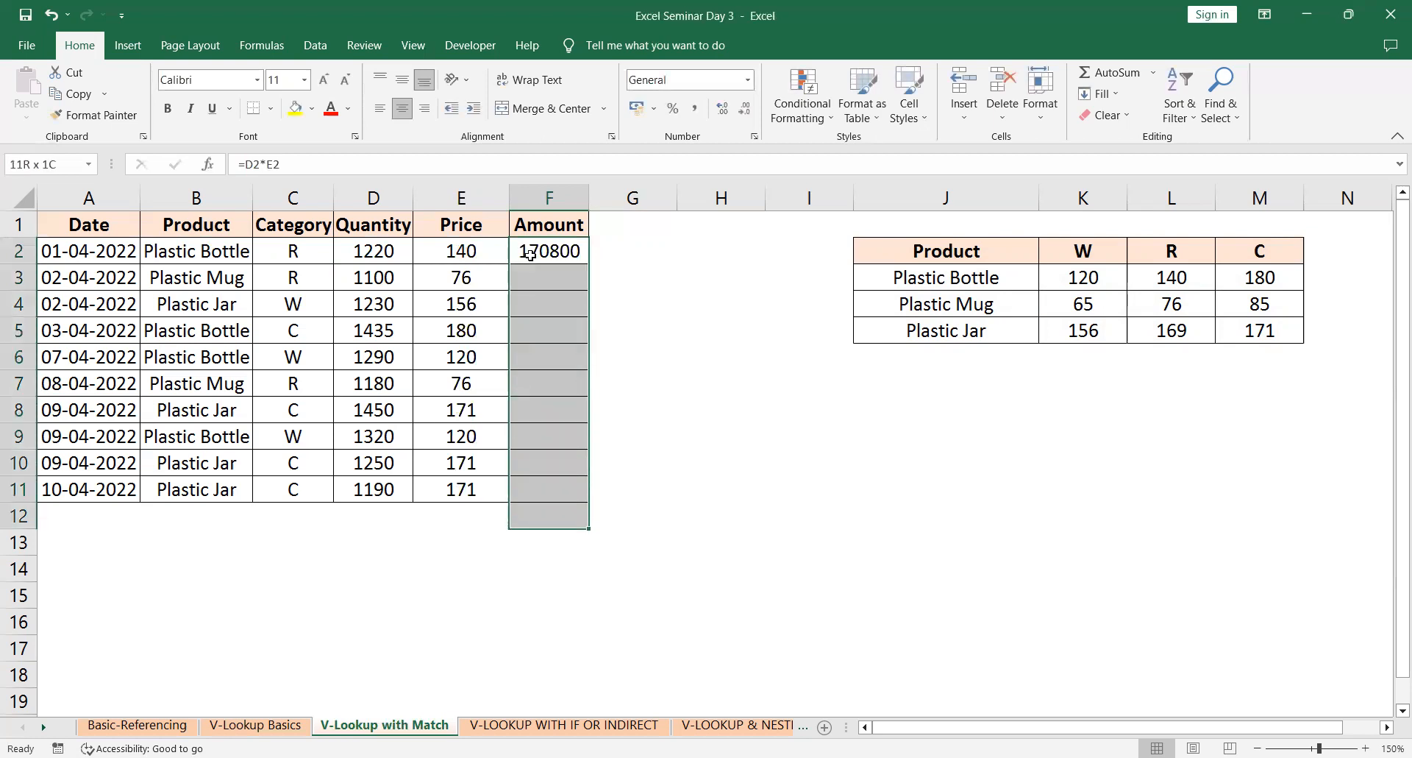
key("shift+Up")
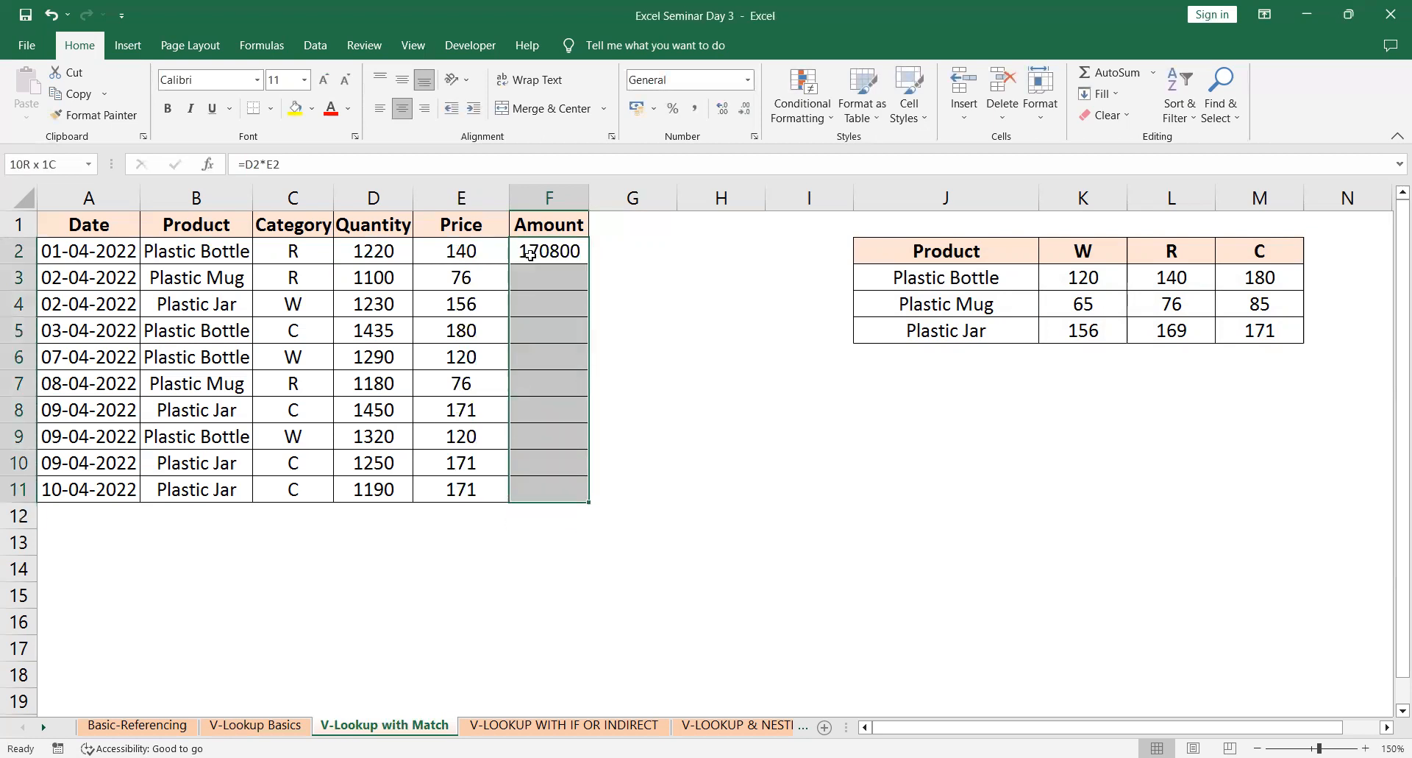
- Copy the Amount formula from F2 down the column through F11, then select the Price cell E2
left_click(531, 254)
key("ctrl+c")
key("shift+Down")
key("shift+Down")
key("shift+Down")
key("shift+Down")
key("shift+Down")
key("shift+Down")
key("shift+Down")
key("shift+Down")
key("shift+Down")
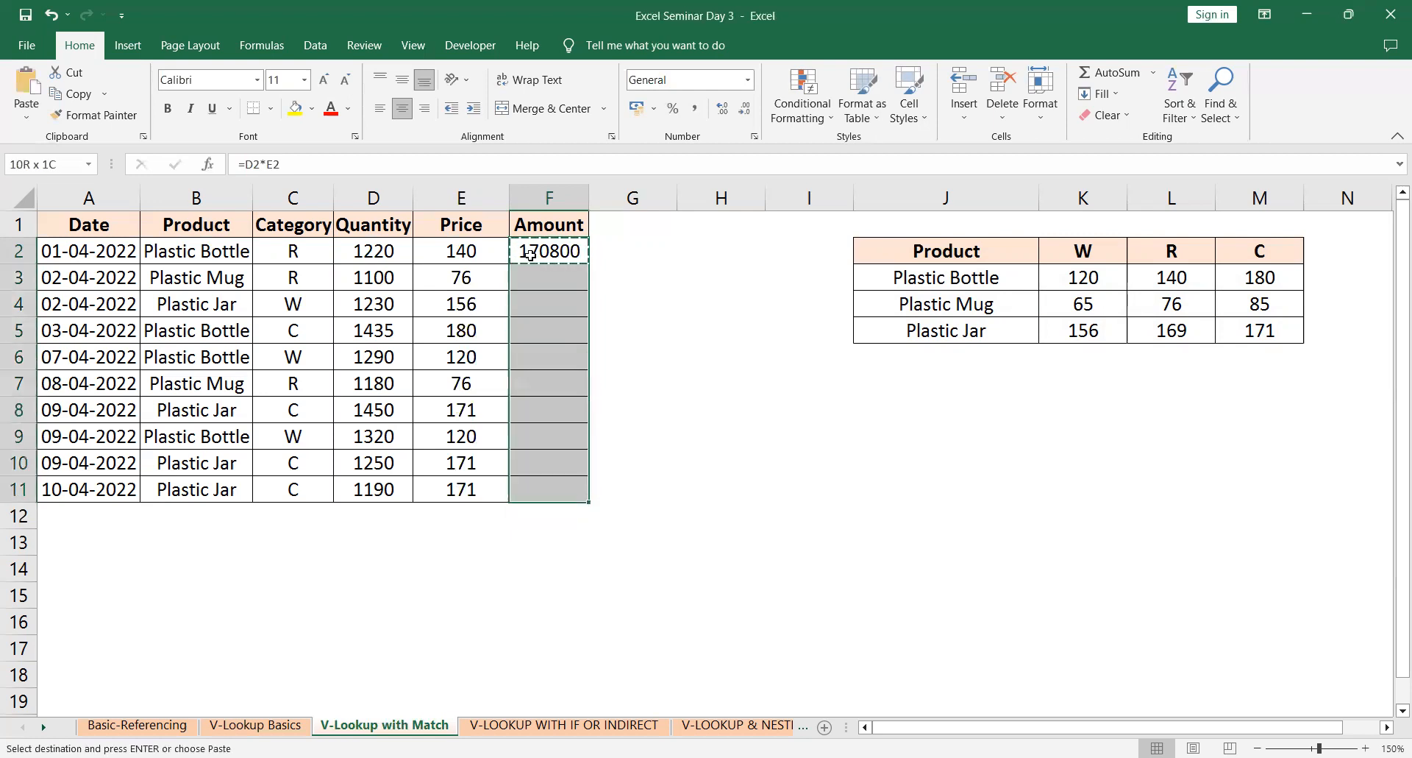
key("ctrl+v")
key("Escape")
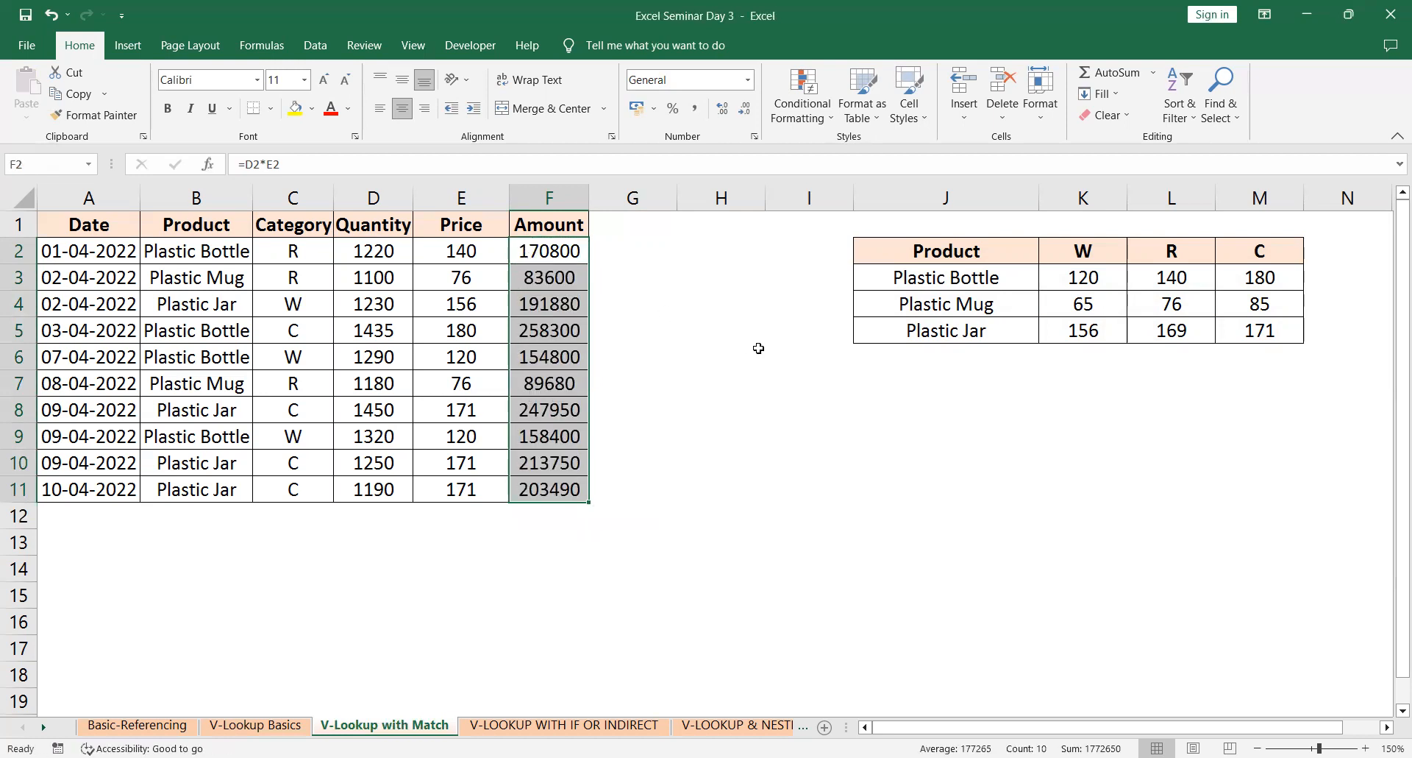
left_click(490, 250)
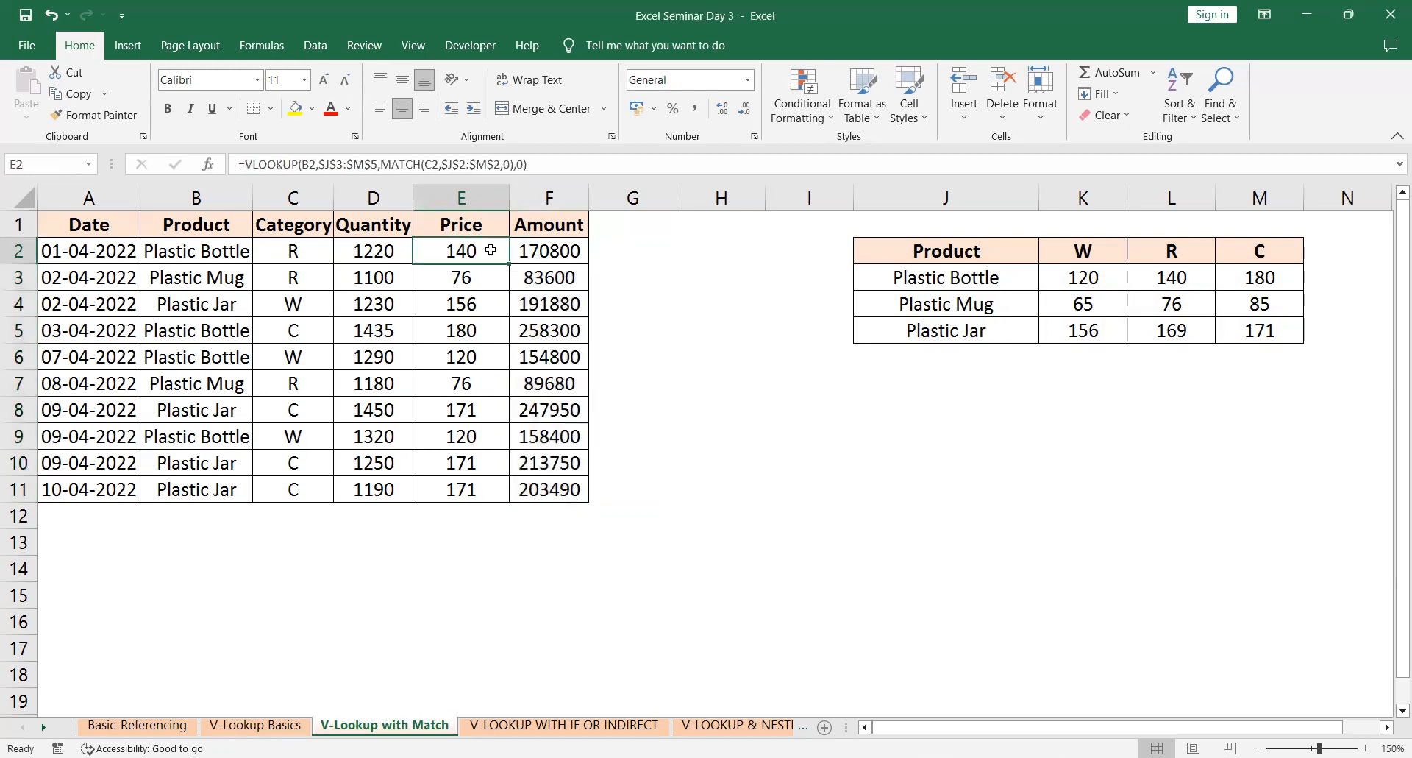